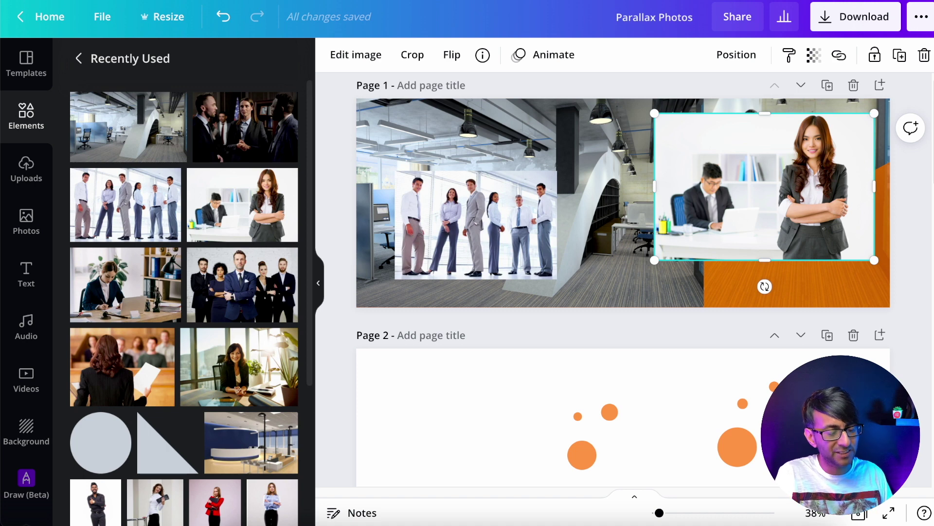
# Delete the photo of the businesswoman with folded arms beside a colleague's desk from page 1
pyautogui.click(498, 245)
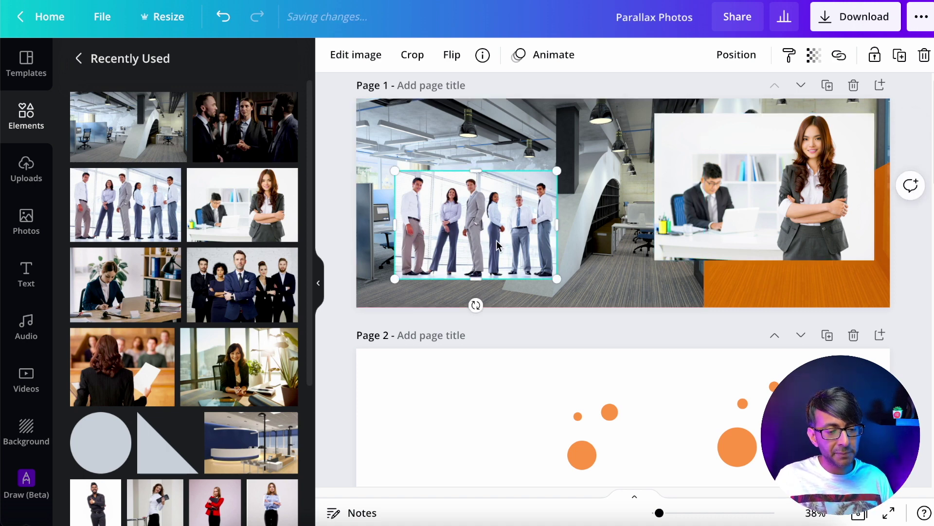
pyautogui.click(556, 135)
pyautogui.click(701, 156)
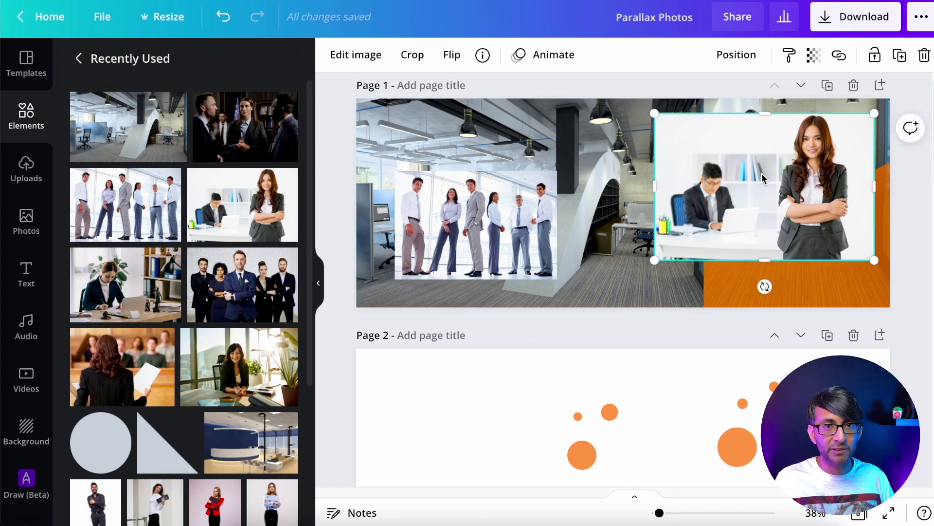
pyautogui.press('Delete')
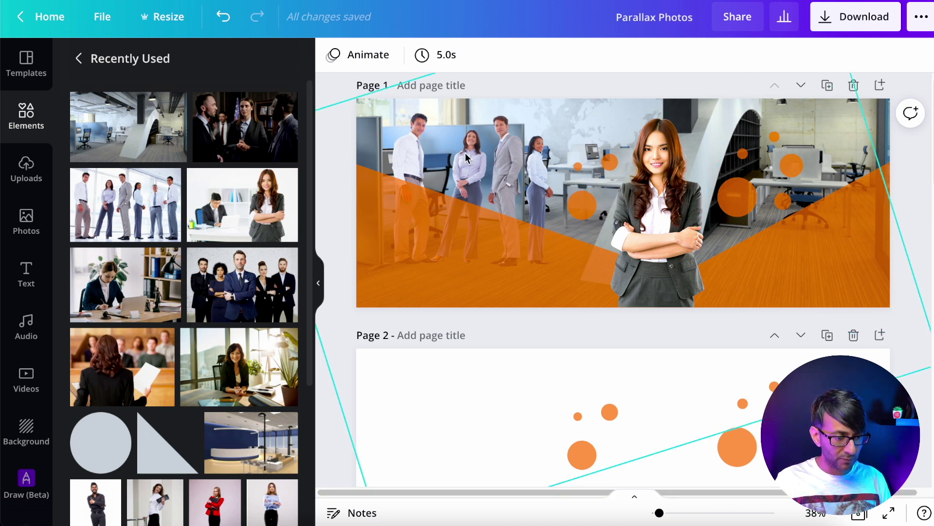
# Try moving the orange circle beside the woman on page 1 upward, and undo the move
pyautogui.click(569, 212)
pyautogui.moveTo(569, 212); pyautogui.dragTo(582, 140)
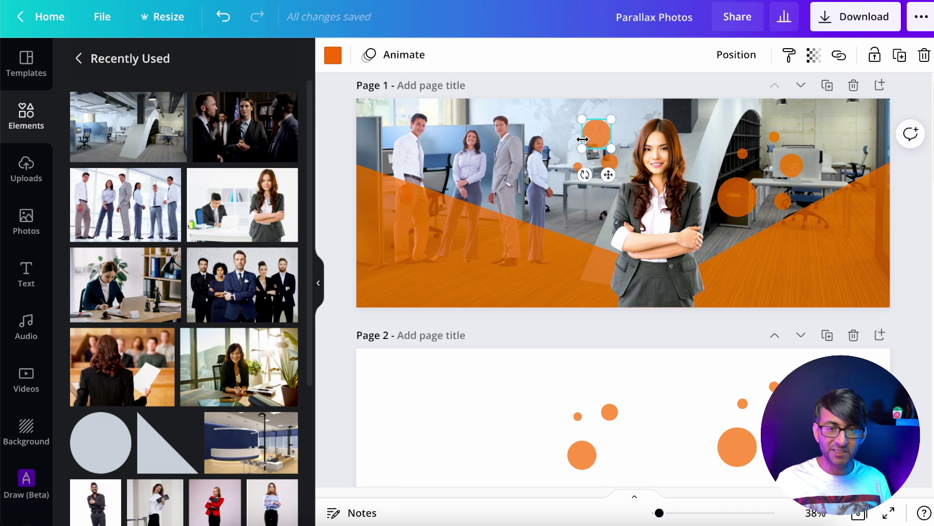
pyautogui.hotkey('ctrl', 'z')
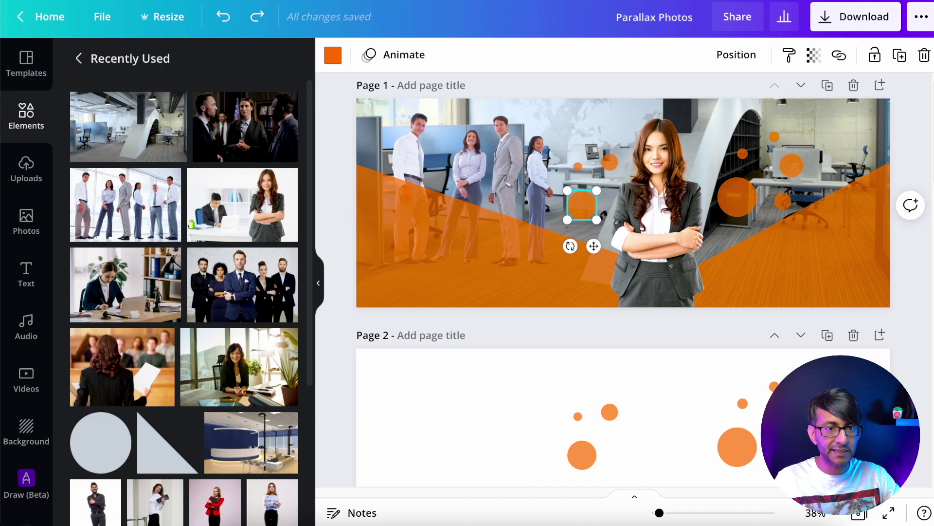
# Look through pages 2 to 6 to examine how each image layer is separated onto its own page
pyautogui.scroll(-5, 623, 280)
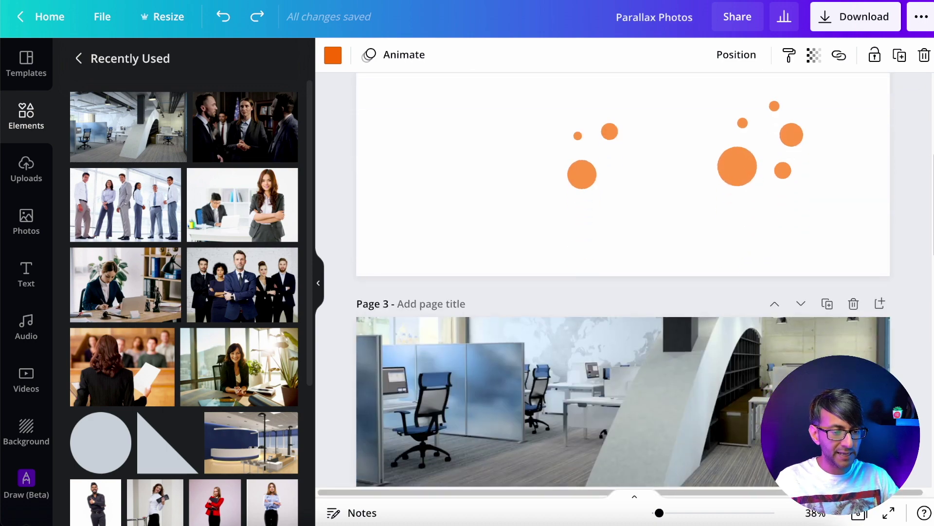
pyautogui.click(799, 213)
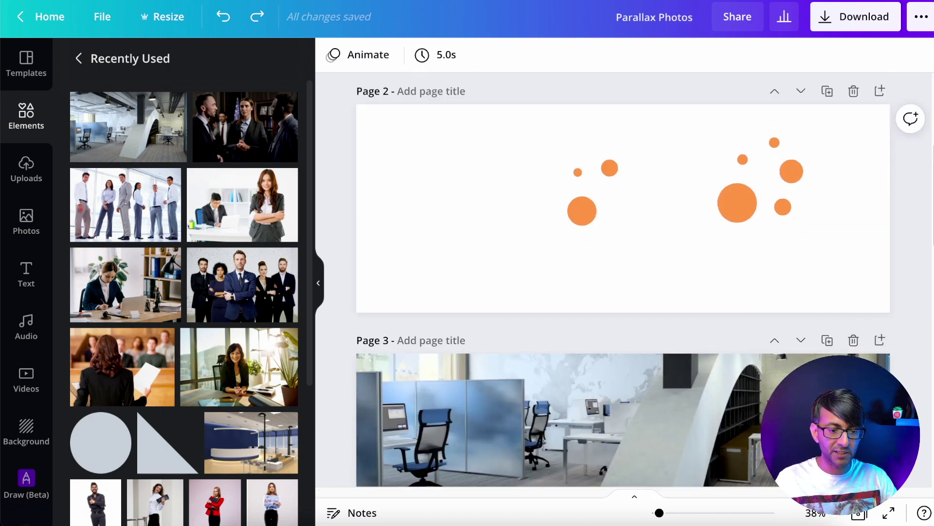
pyautogui.scroll(-4, 931, 218)
pyautogui.scroll(-5, 931, 253)
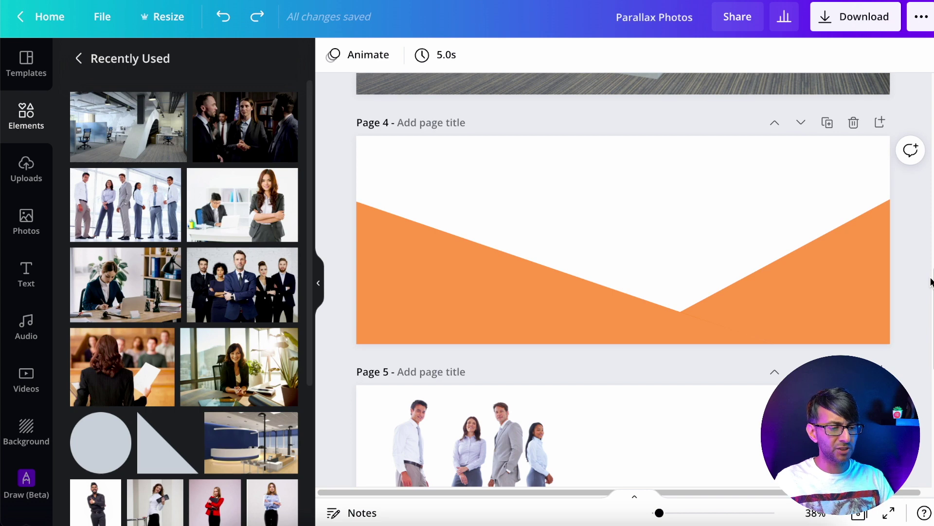
pyautogui.scroll(-5, 931, 282)
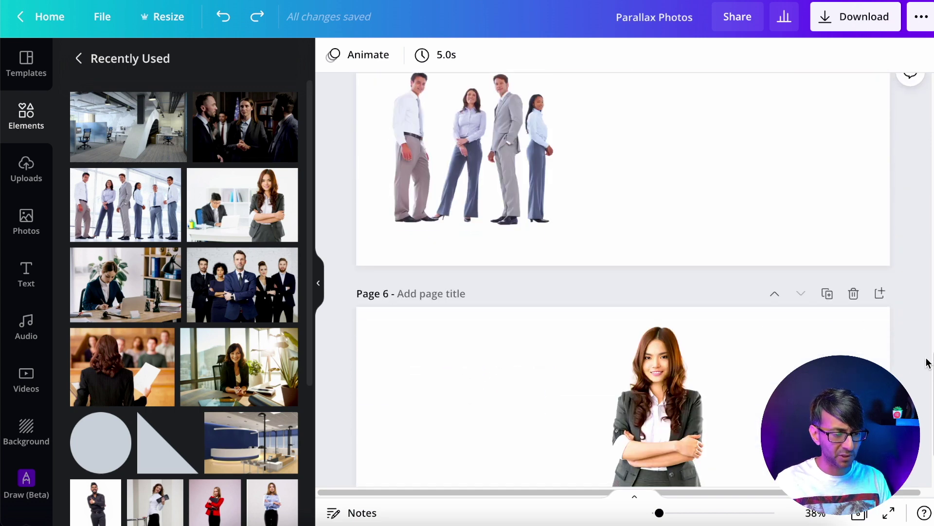
pyautogui.scroll(-3, 930, 351)
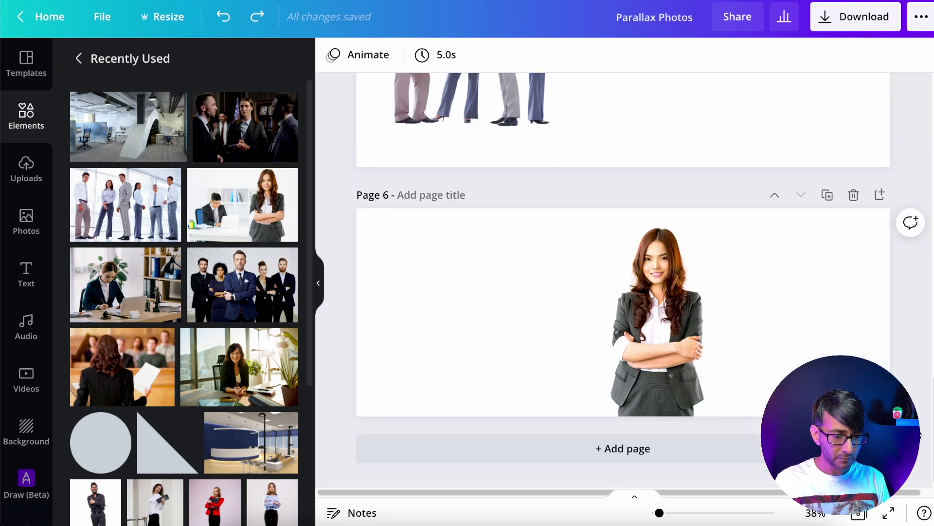
pyautogui.moveTo(930, 431); pyautogui.dragTo(928, 163)
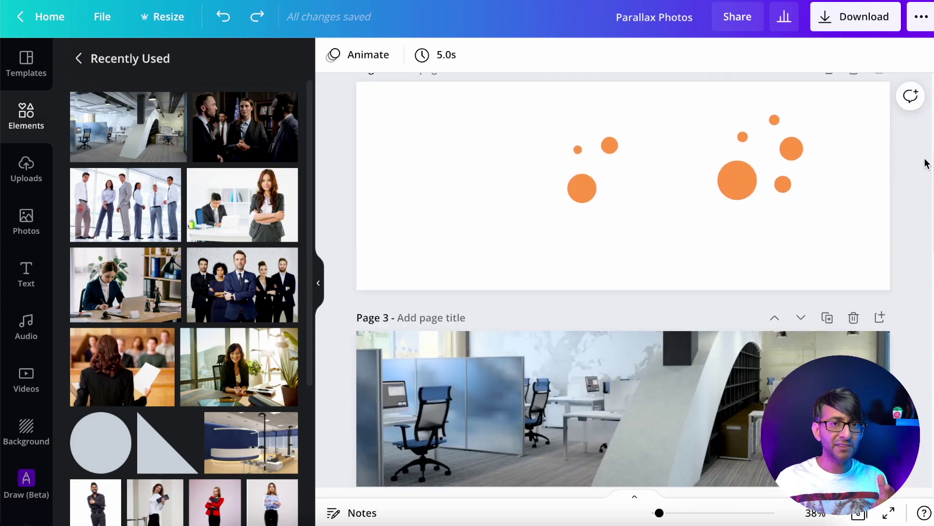
# Open the download settings and enable a transparent background for the PNG export of all pages
pyautogui.click(827, 20)
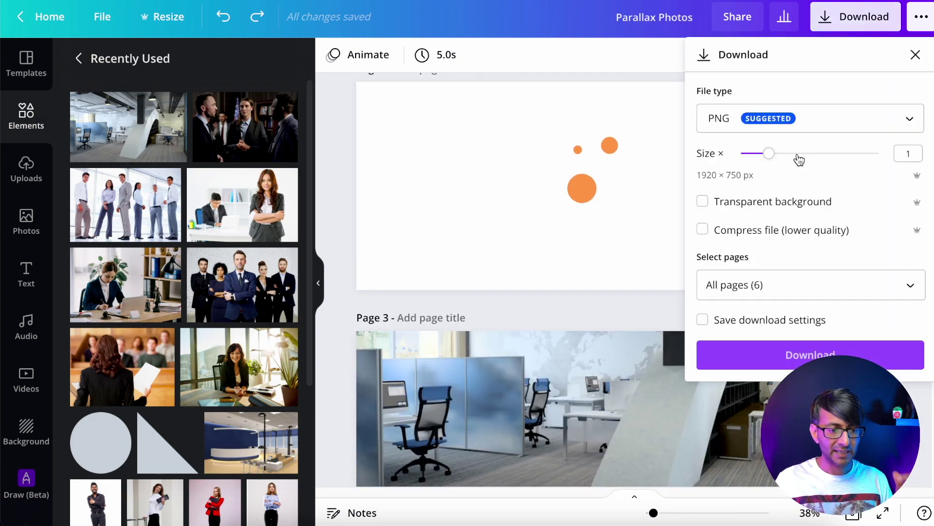
pyautogui.click(747, 202)
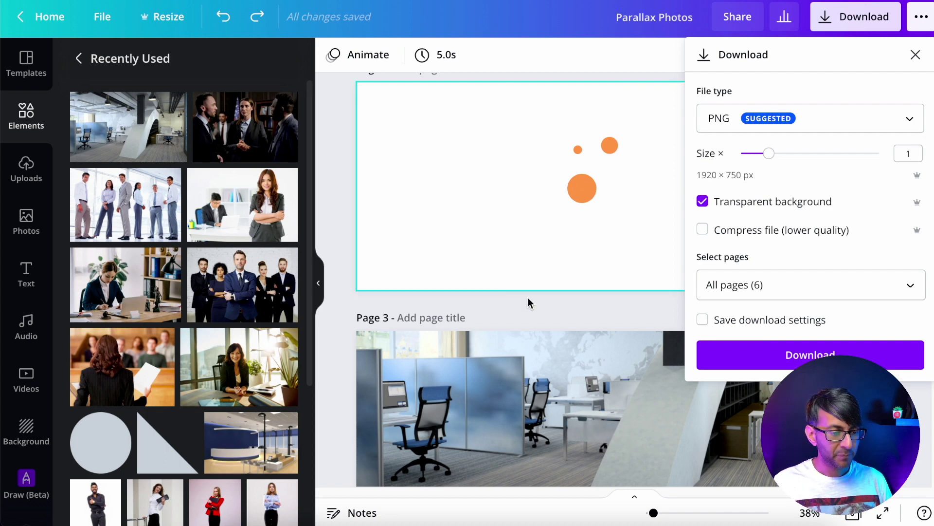
pyautogui.scroll(1, 455, 223)
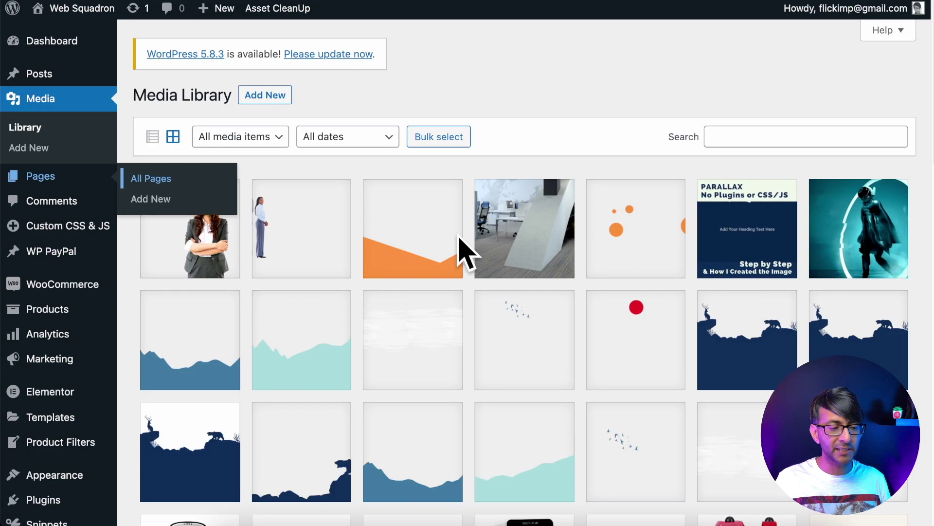
# In the WordPress Media Library, view the attachment details of the orange circles image and close them
pyautogui.click(616, 229)
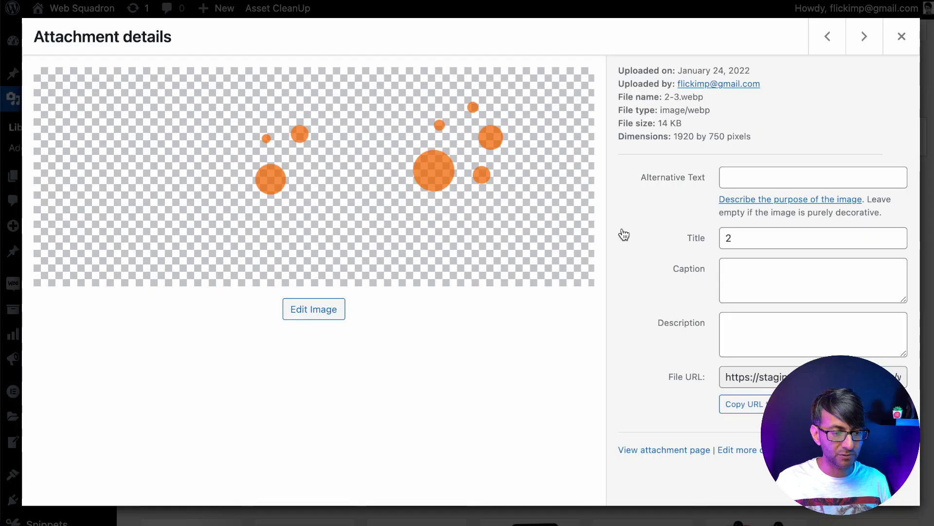
pyautogui.click(900, 37)
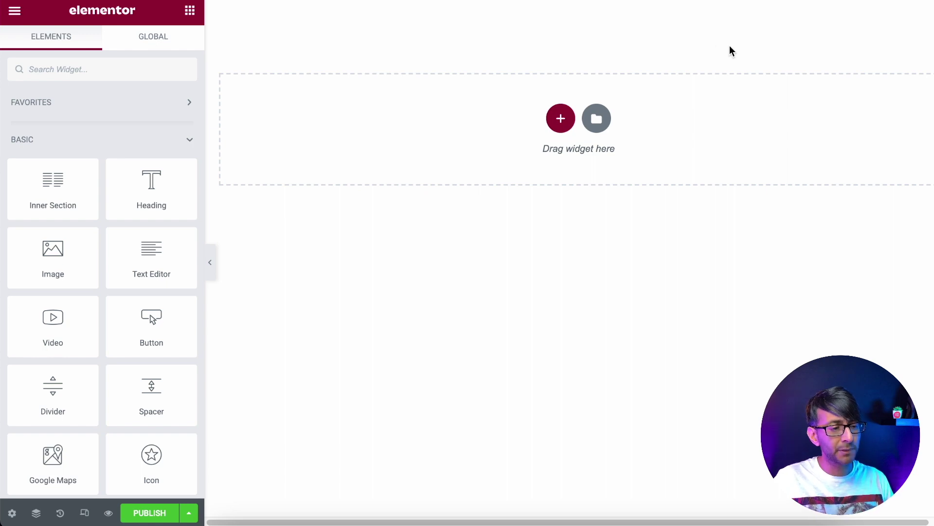
# In the Elementor editor, add a single-column section with Full Width content and No Gap between columns
pyautogui.click(554, 126)
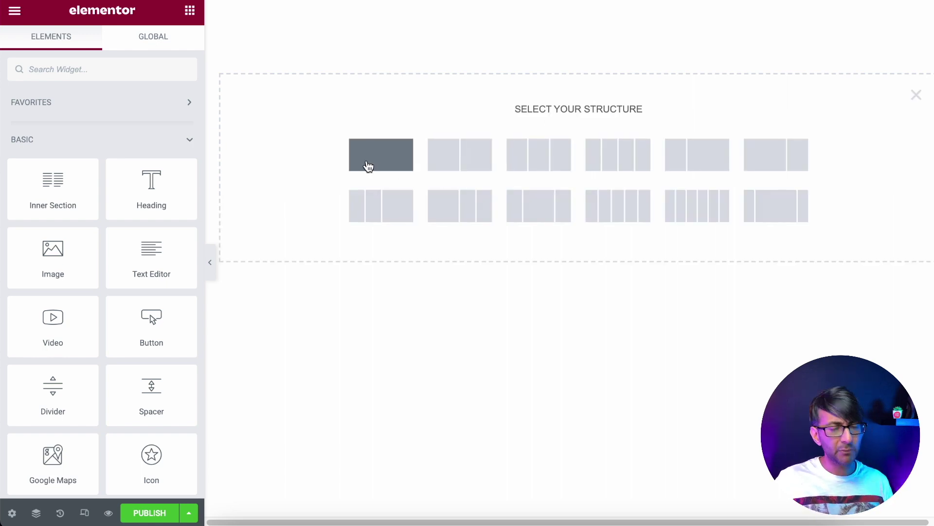
pyautogui.click(394, 157)
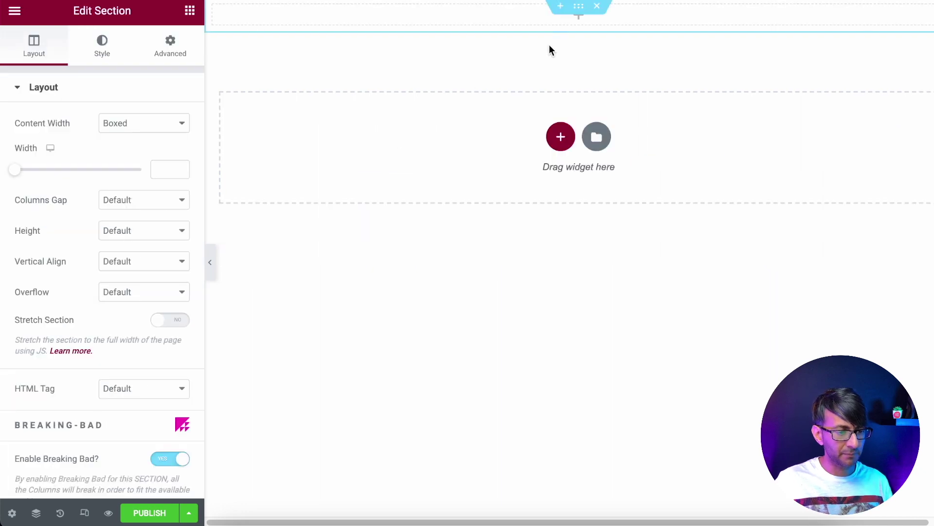
pyautogui.click(138, 124)
pyautogui.click(137, 152)
pyautogui.click(153, 154)
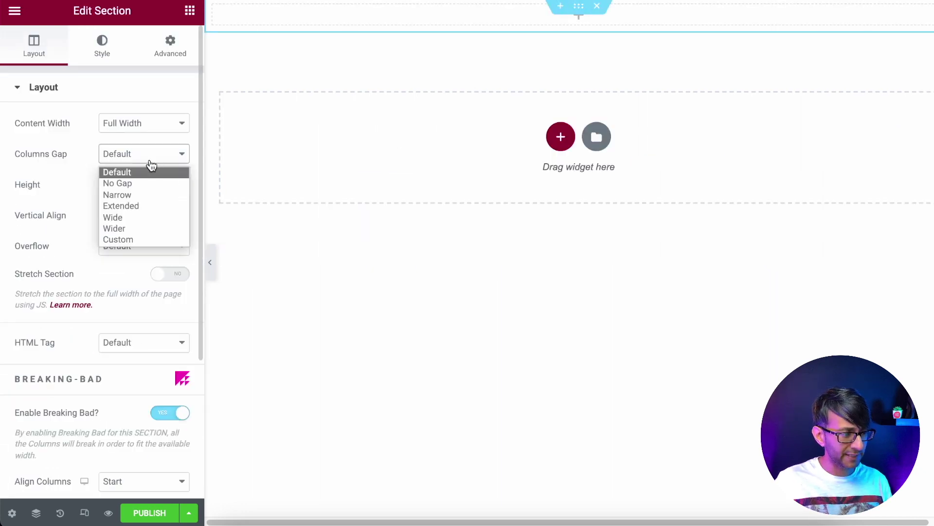
pyautogui.click(149, 183)
# Give the section a minimum height of 524 px and set its column position to Top
pyautogui.click(142, 185)
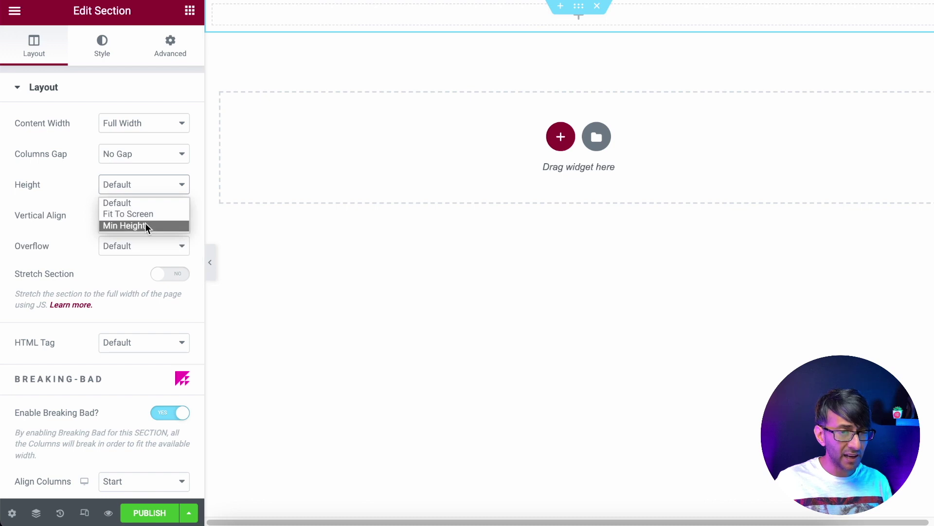
pyautogui.click(145, 226)
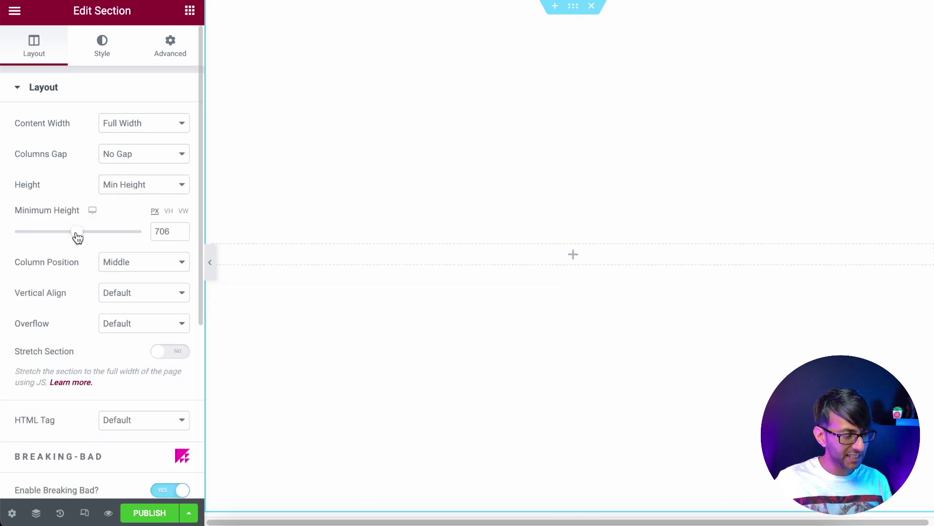
pyautogui.moveTo(78, 237); pyautogui.dragTo(60, 238)
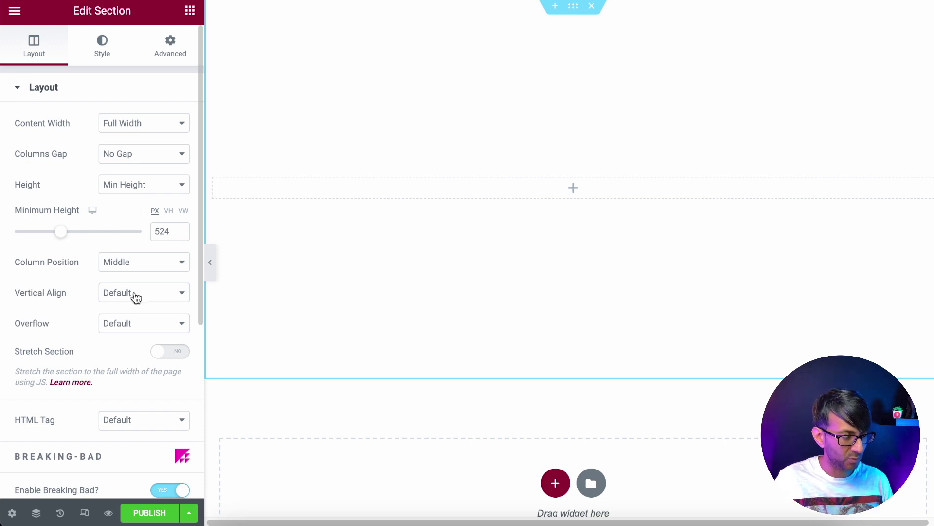
pyautogui.click(149, 267)
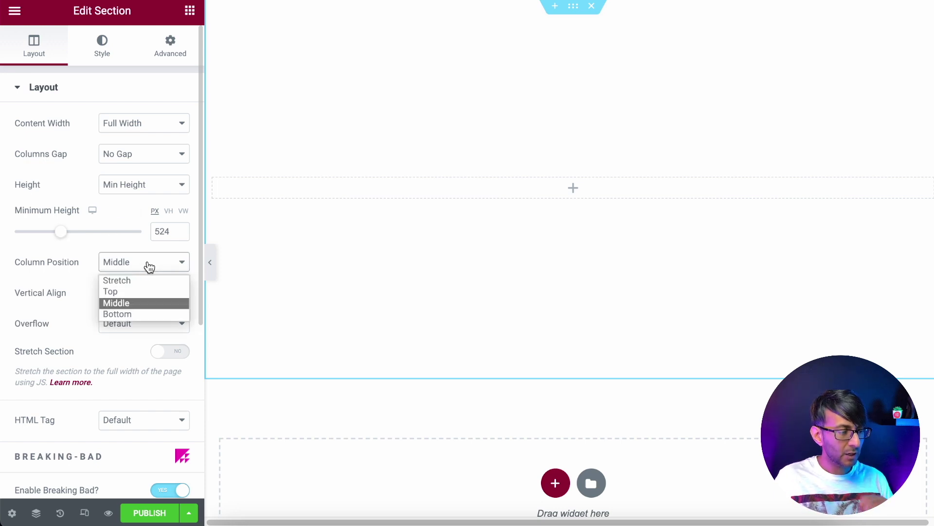
pyautogui.click(152, 292)
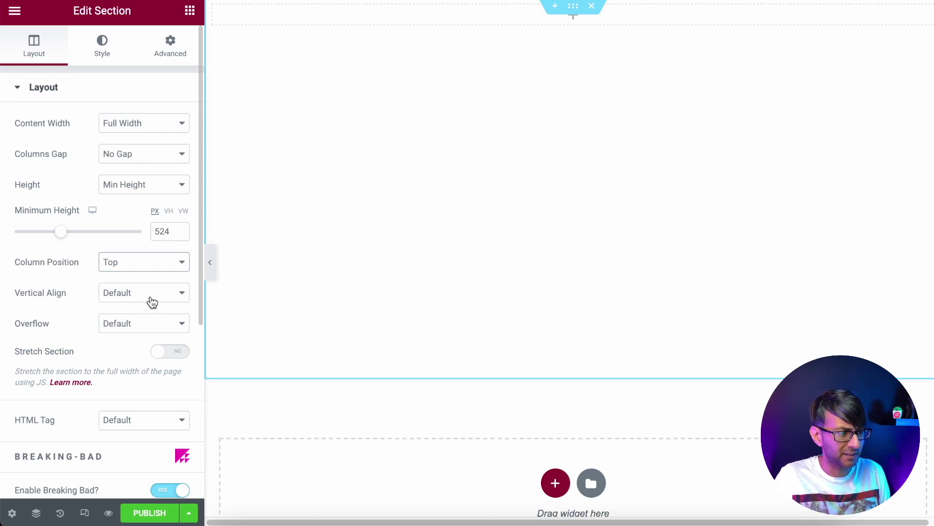
# Give the section a classic background using the office image 3-3.webp from the media library
pyautogui.click(95, 68)
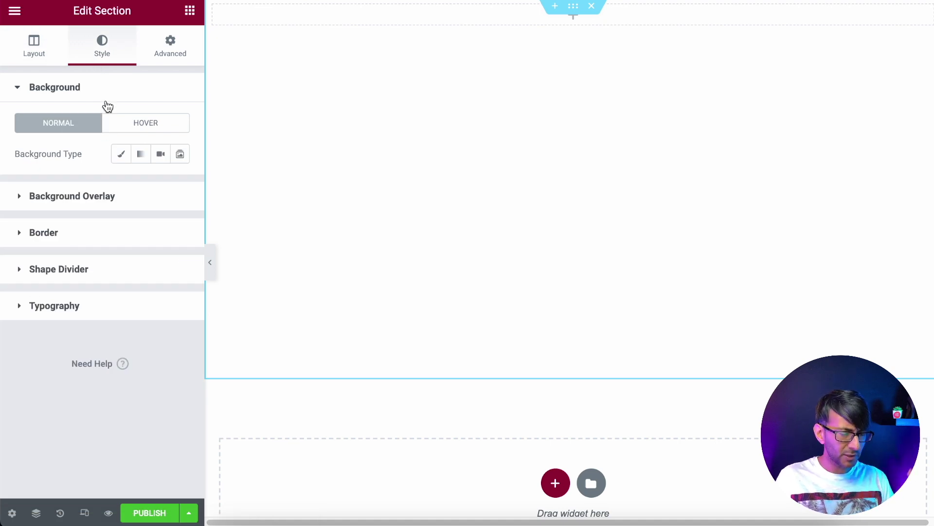
pyautogui.click(121, 154)
pyautogui.click(122, 254)
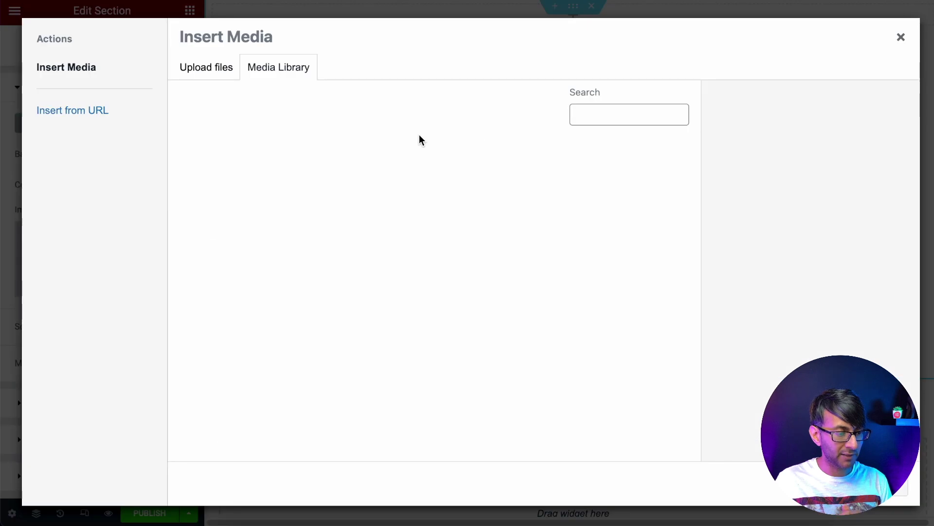
pyautogui.click(535, 197)
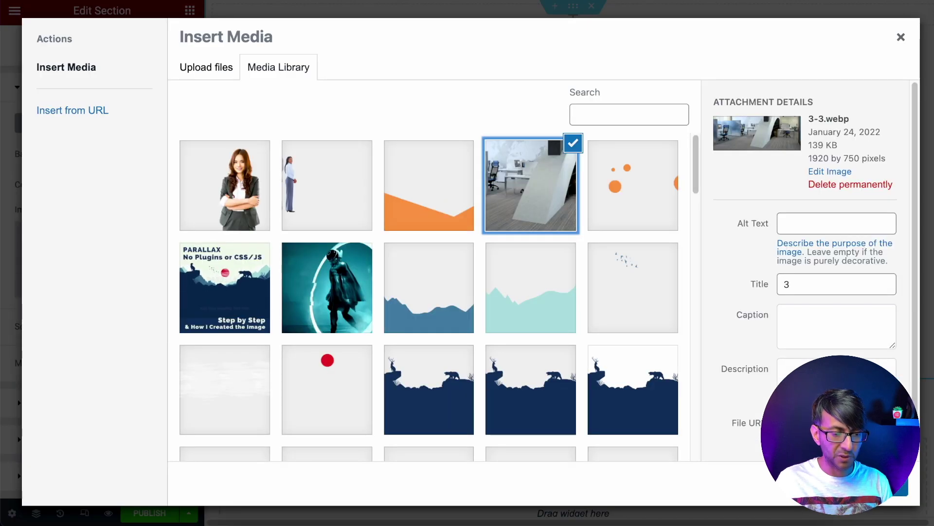
pyautogui.click(876, 482)
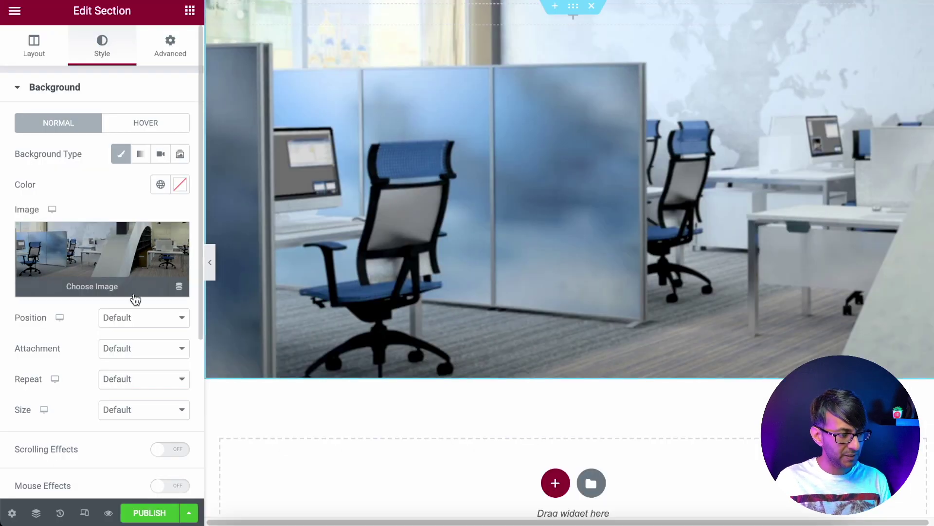
# Set the background image to position Center Center, attachment Fixed, No-repeat and size Cover
pyautogui.click(133, 318)
pyautogui.click(134, 347)
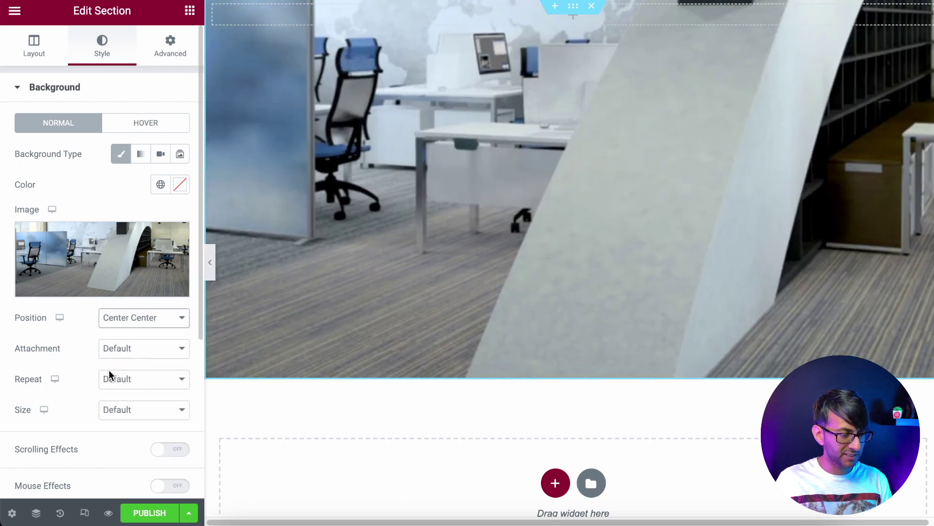
pyautogui.click(131, 351)
pyautogui.click(135, 389)
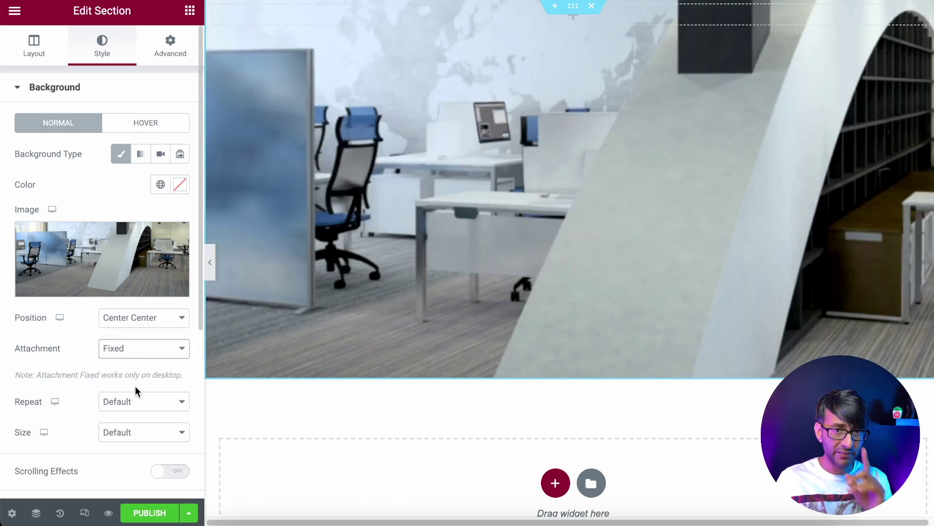
pyautogui.click(140, 408)
pyautogui.click(138, 431)
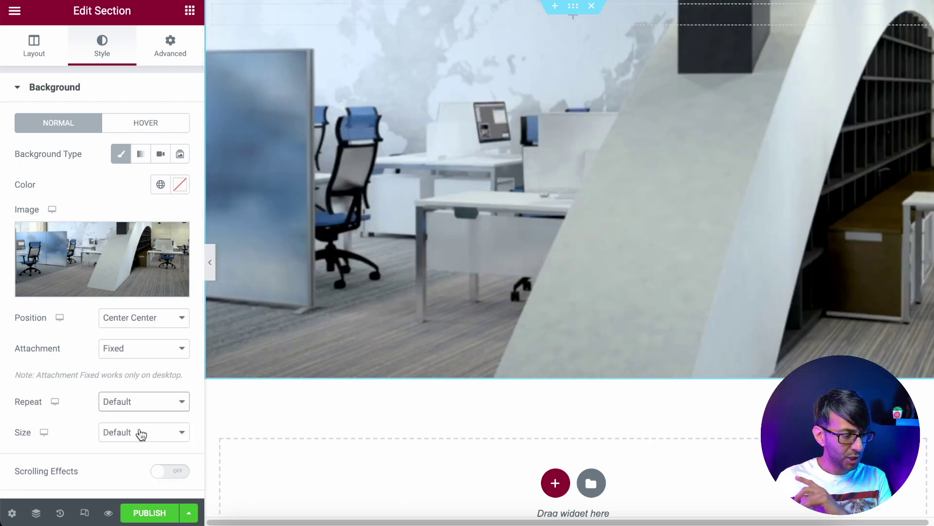
pyautogui.click(139, 432)
pyautogui.click(130, 473)
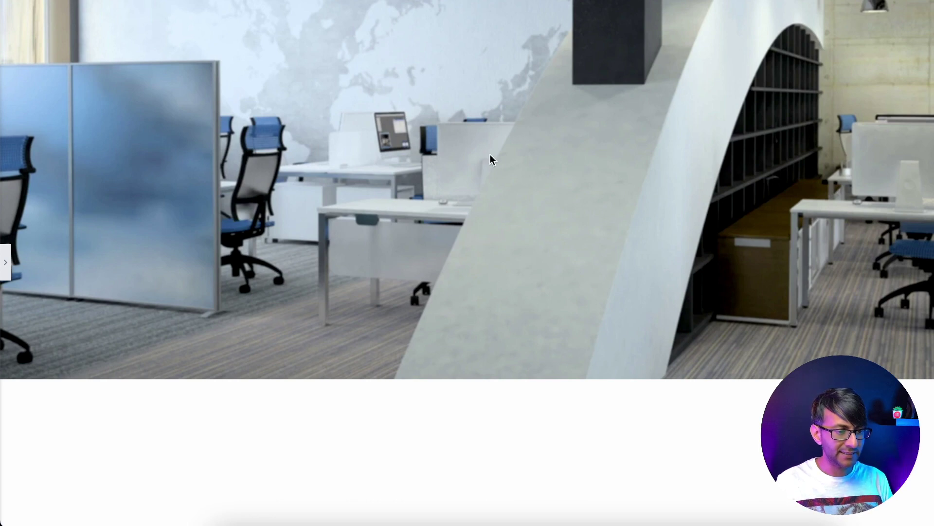
# Bring back the editing panel and add an Image widget inside the section's column
pyautogui.click(5, 263)
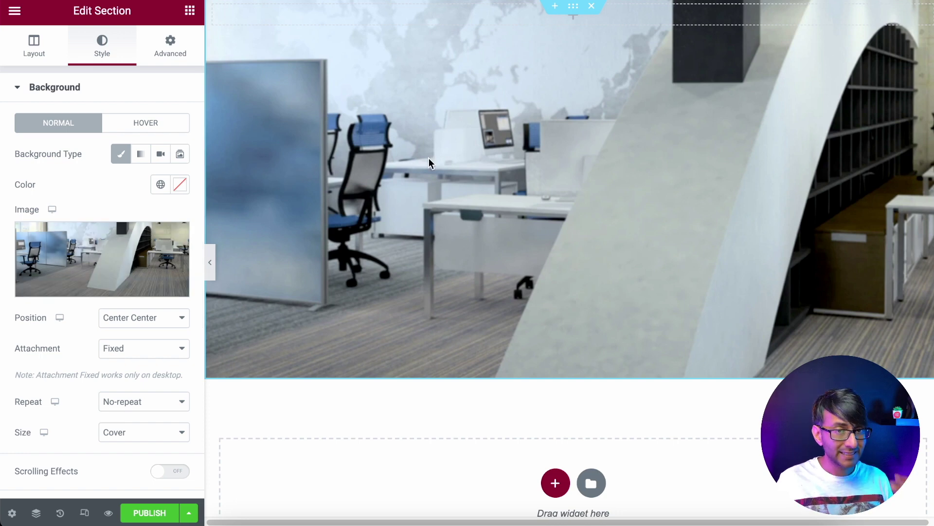
pyautogui.click(190, 11)
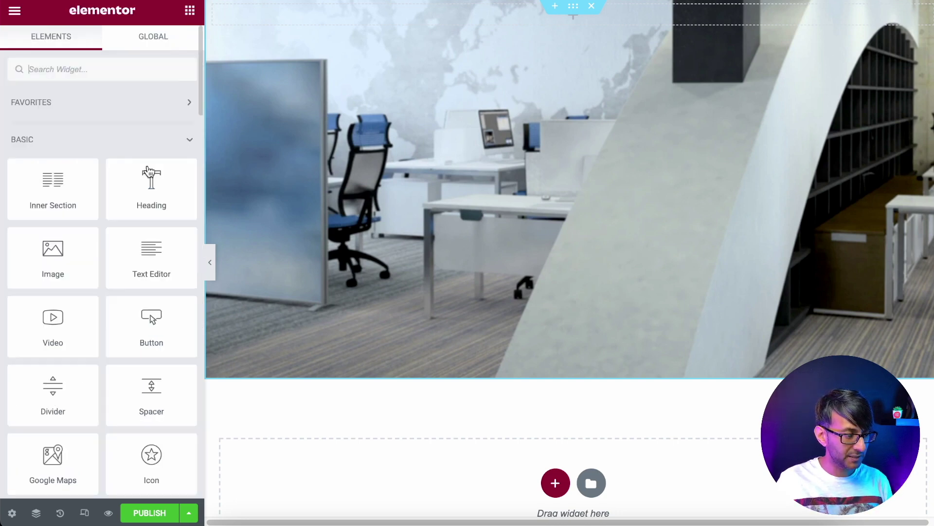
pyautogui.moveTo(63, 270); pyautogui.dragTo(642, 34)
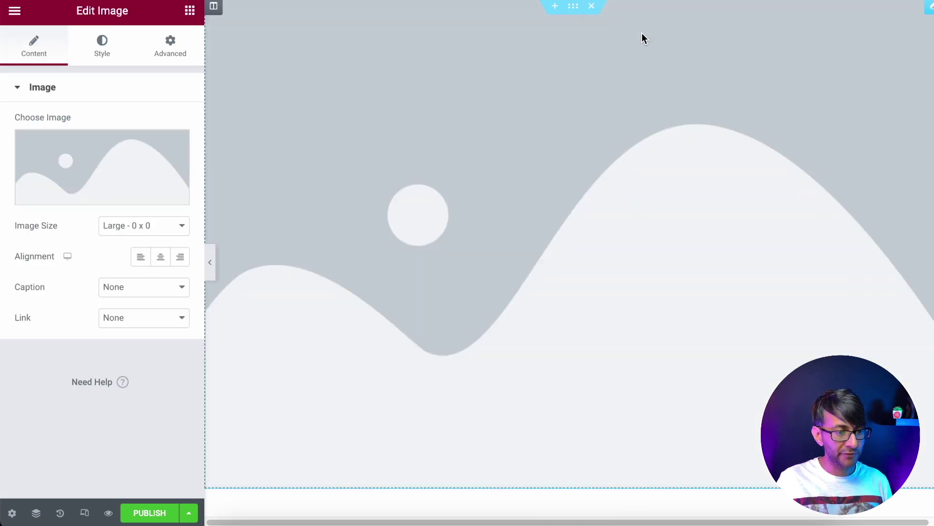
# Fill the Image widget with the four-person group picture 5-3.webp from the media library and set its image size to Full
pyautogui.click(82, 132)
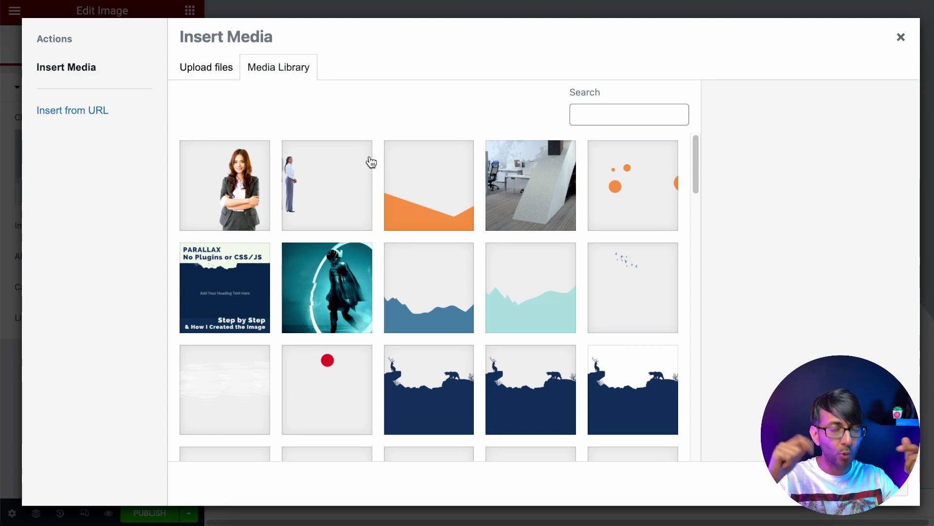
pyautogui.click(307, 200)
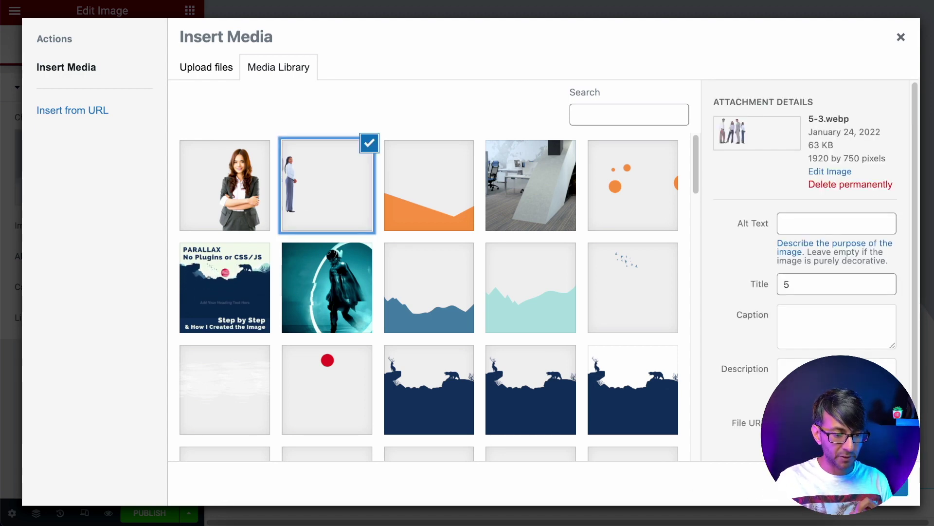
pyautogui.click(871, 485)
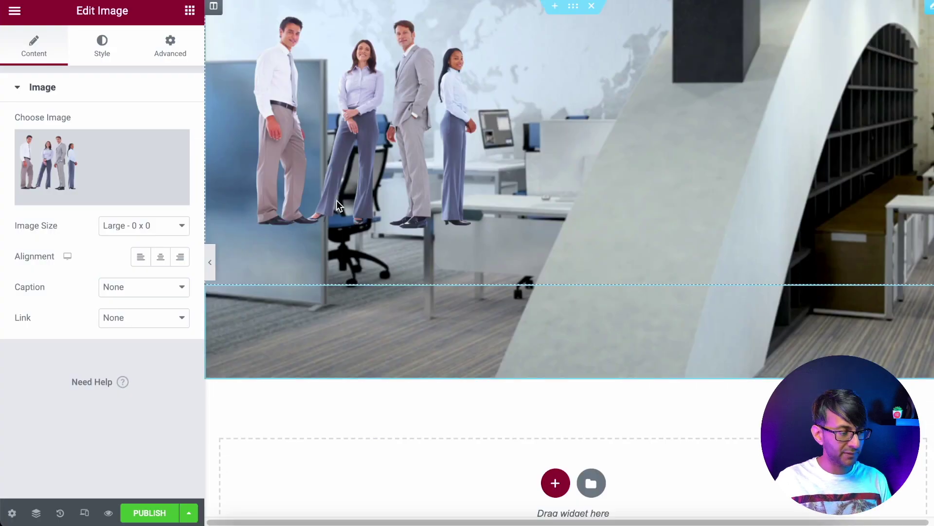
pyautogui.click(129, 226)
pyautogui.click(127, 380)
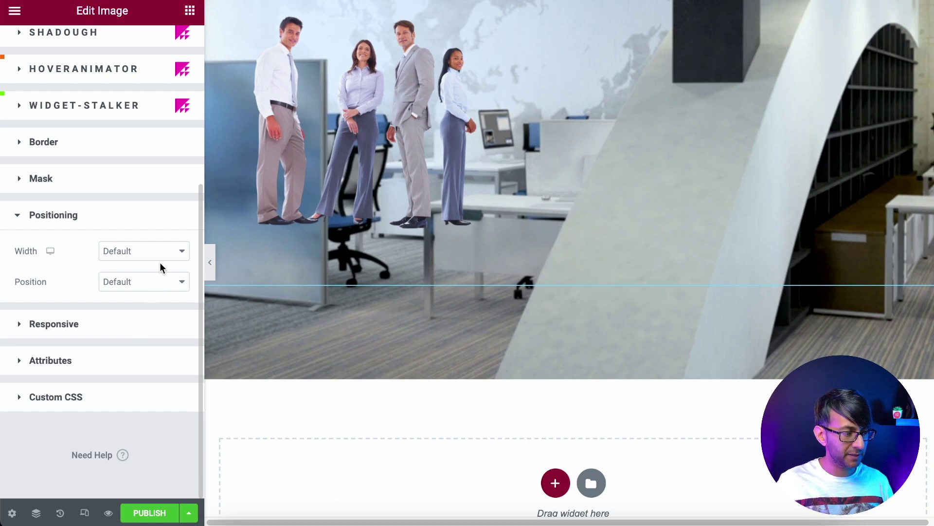
# Set the group image's position to Absolute in its positioning settings
pyautogui.click(153, 286)
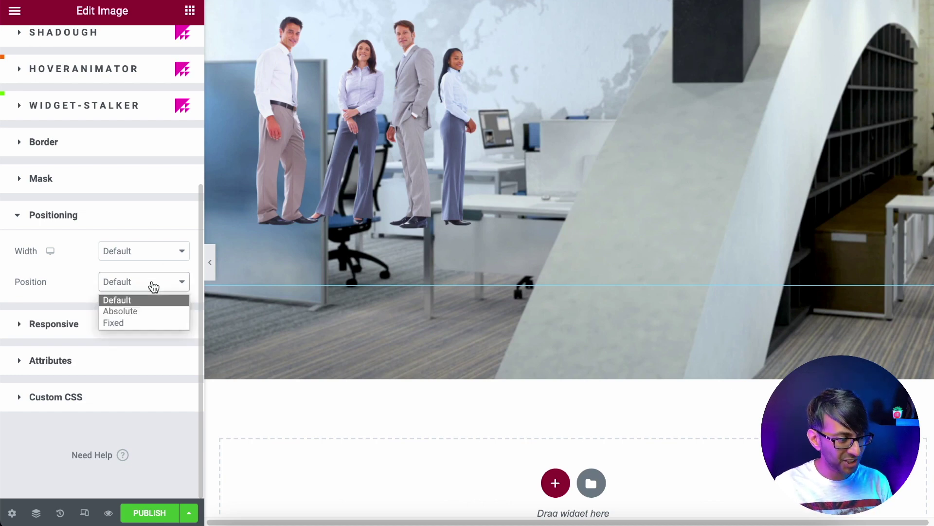
pyautogui.click(141, 310)
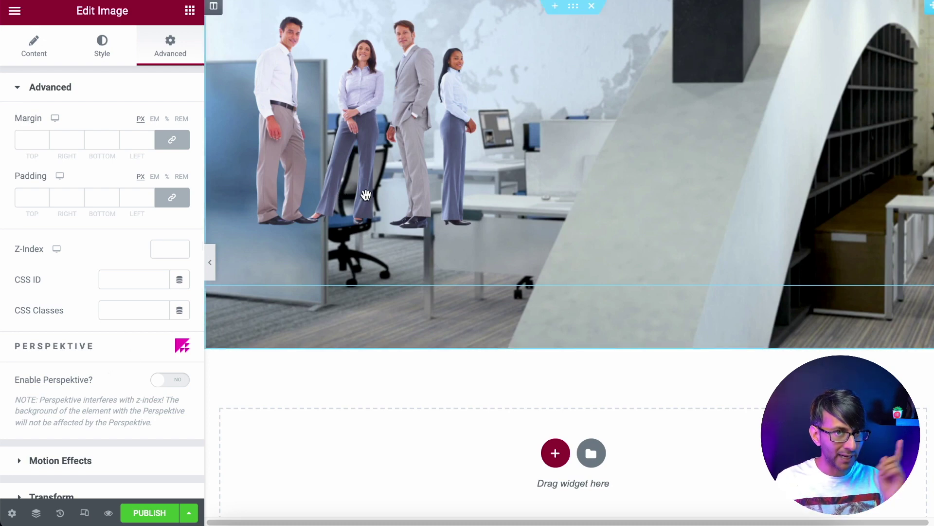
pyautogui.scroll(-10, 75, 444)
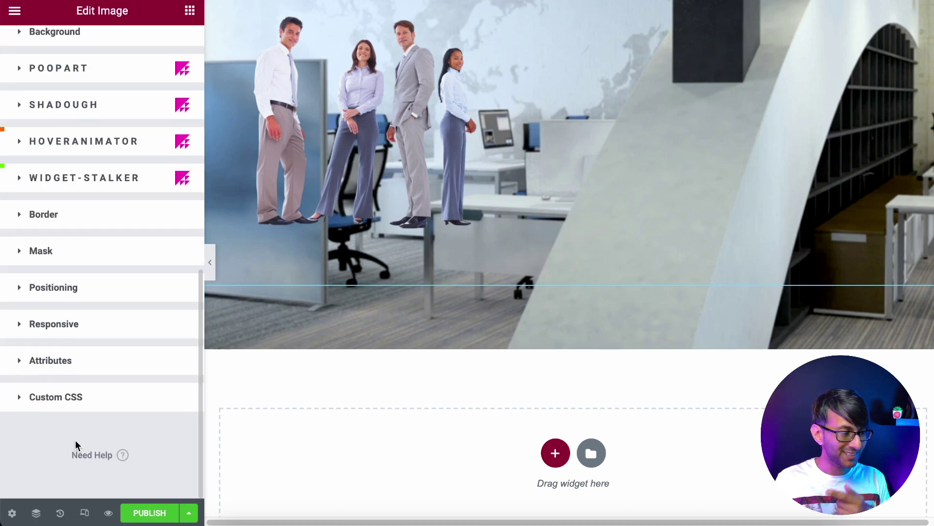
pyautogui.click(112, 298)
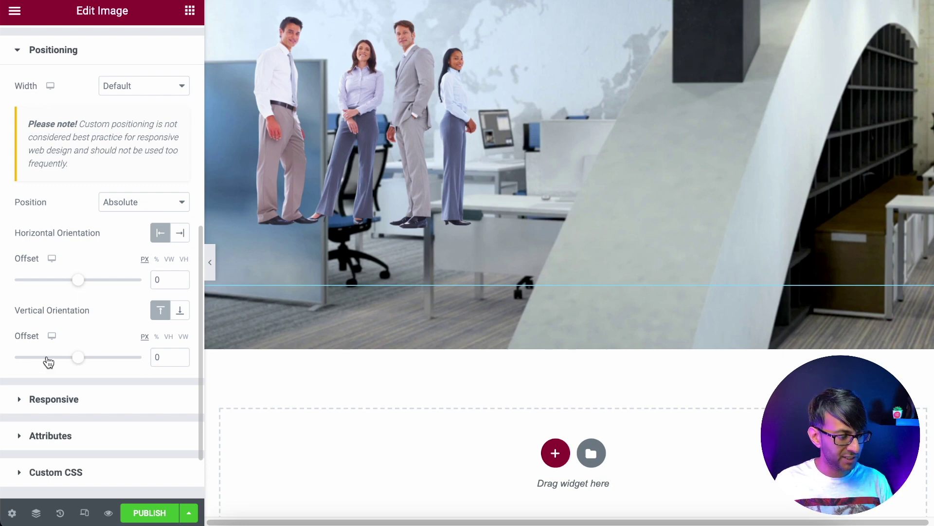
pyautogui.moveTo(78, 357)
pyautogui.mouseDown()
pyautogui.moveTo(118, 360)
pyautogui.moveTo(78, 357)
pyautogui.mouseUp()
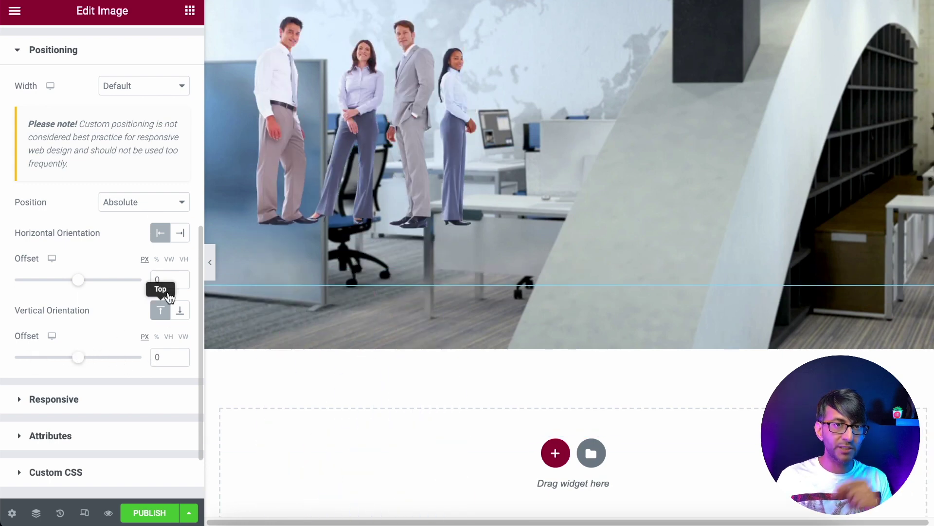
# Enable scrolling effects on the group image and add a vertical scroll with direction Down
pyautogui.scroll(6, 142, 190)
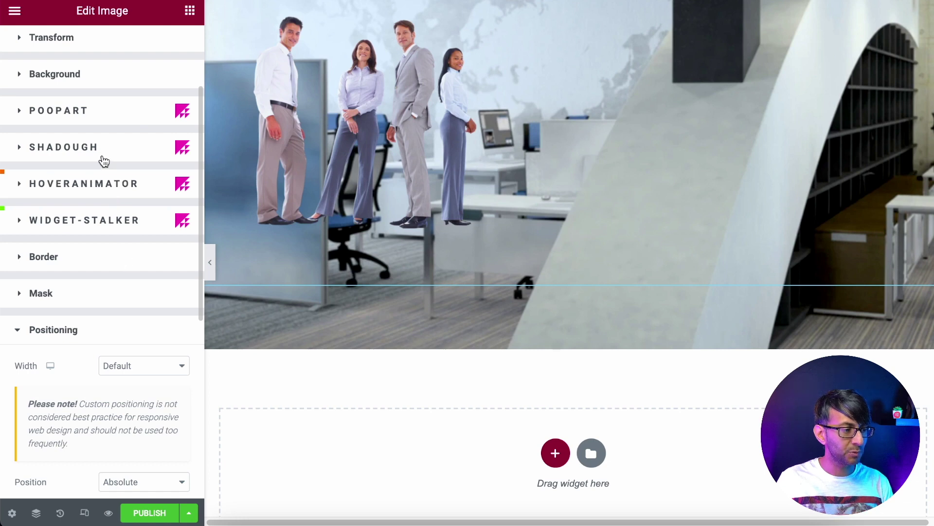
pyautogui.scroll(3, 102, 158)
pyautogui.click(104, 123)
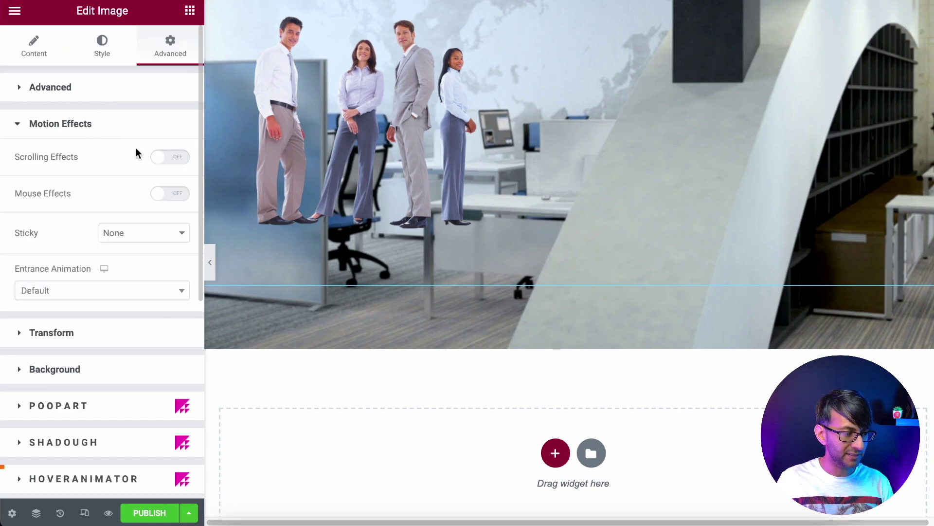
pyautogui.click(180, 162)
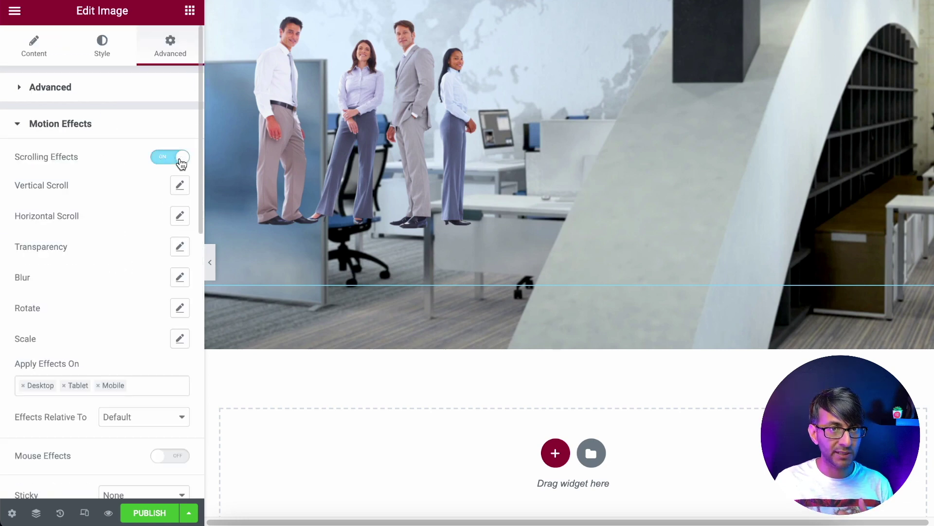
pyautogui.click(180, 186)
pyautogui.click(167, 228)
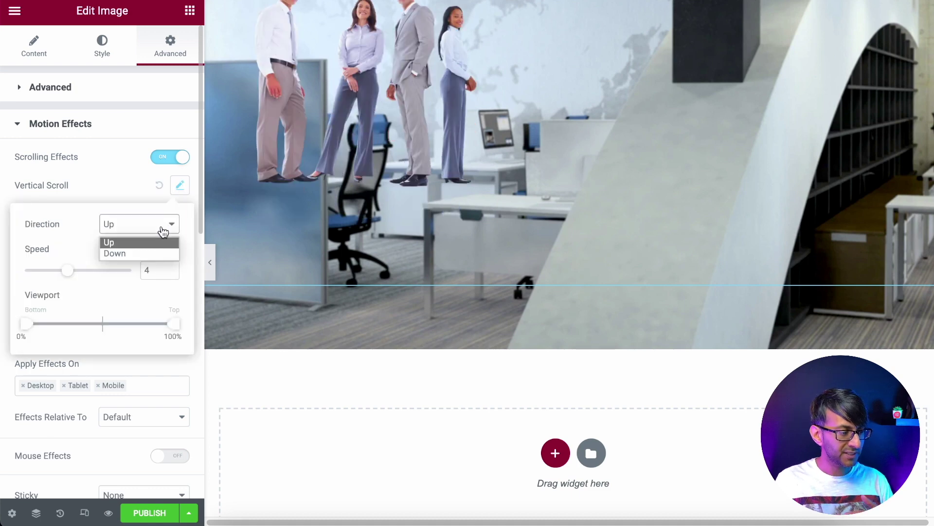
pyautogui.click(150, 253)
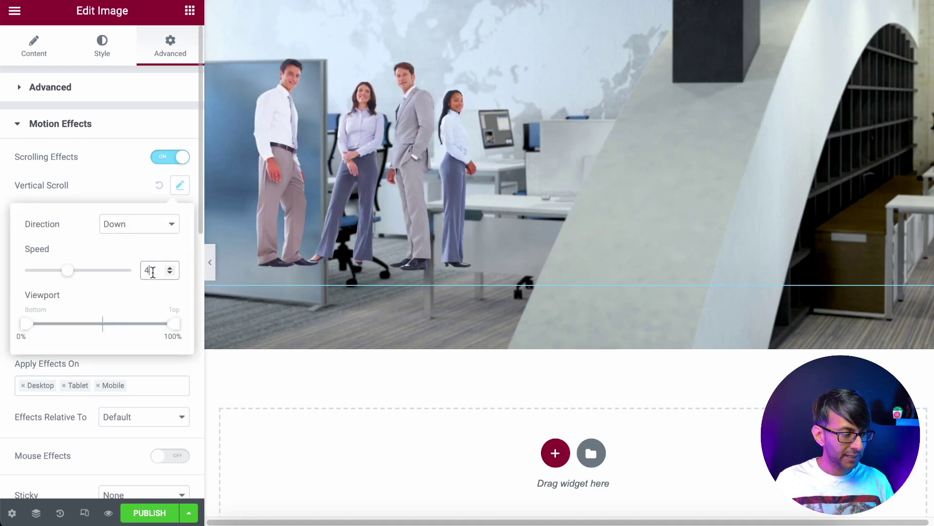
# Try a vertical scroll speed of 8 on the group image, and set the speed to 7
pyautogui.doubleClick(142, 269)
pyautogui.write('8')
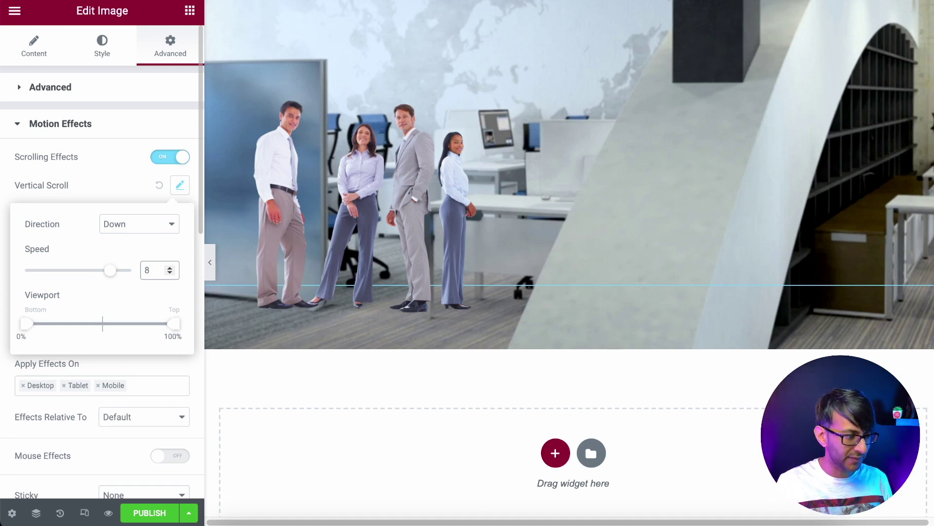
pyautogui.doubleClick(147, 270)
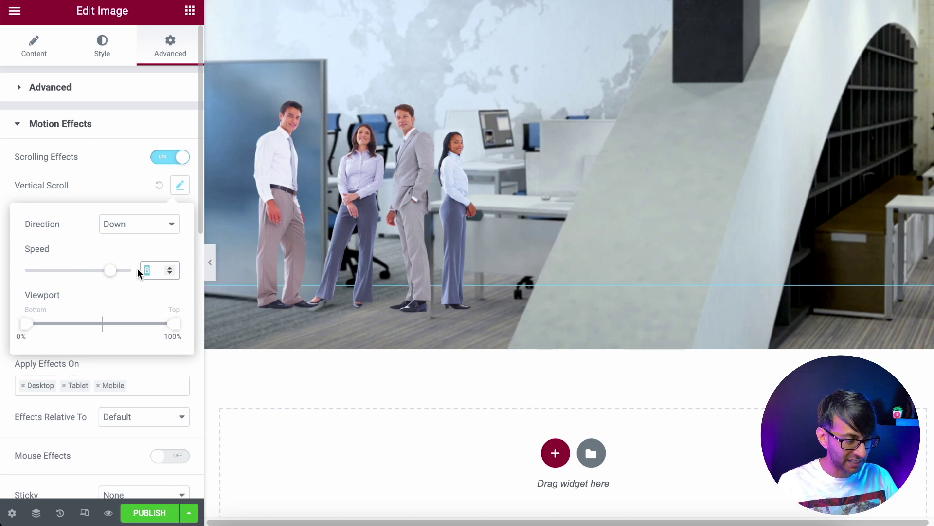
pyautogui.write('7')
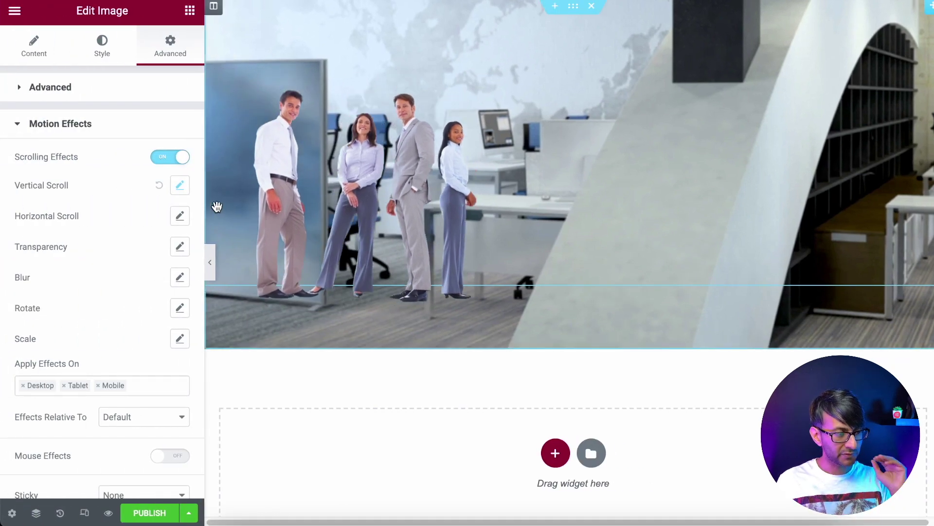
pyautogui.click(180, 187)
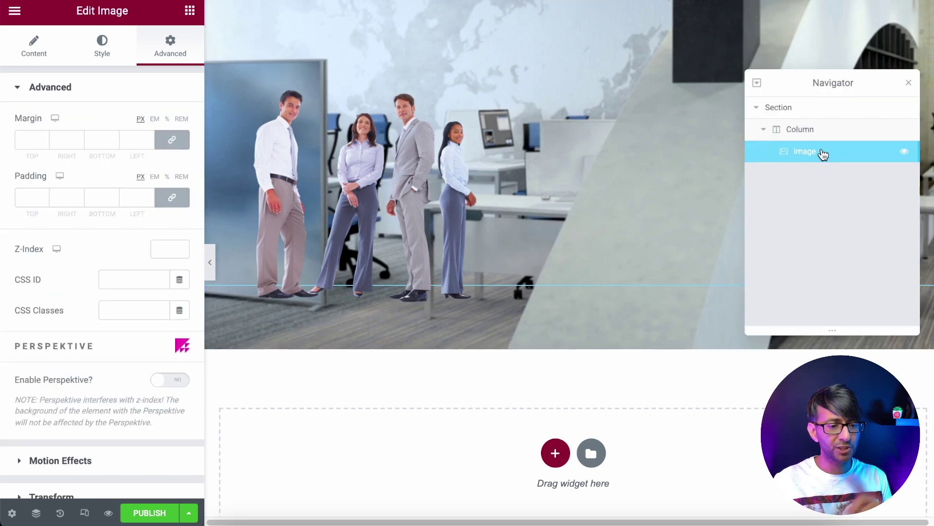
# Set the group image's width and max width to 100%
pyautogui.click(101, 54)
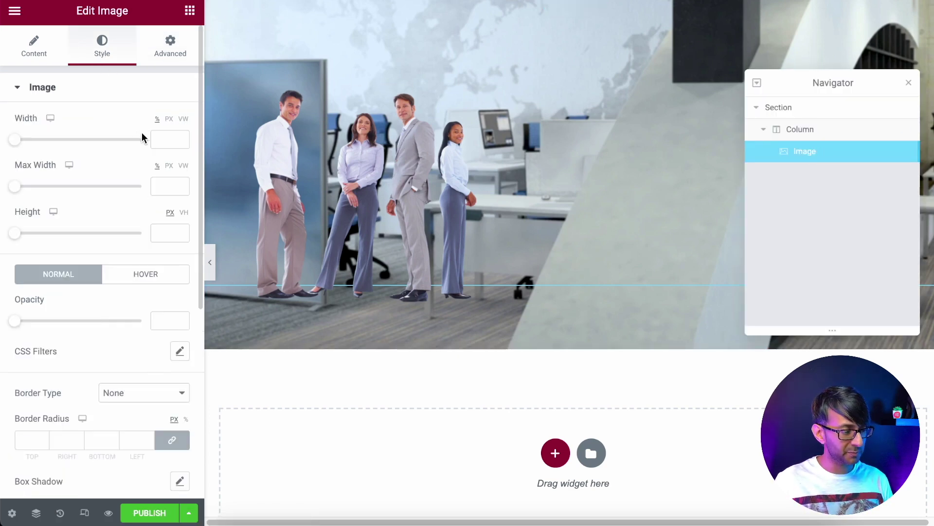
pyautogui.click(155, 139)
pyautogui.write('100')
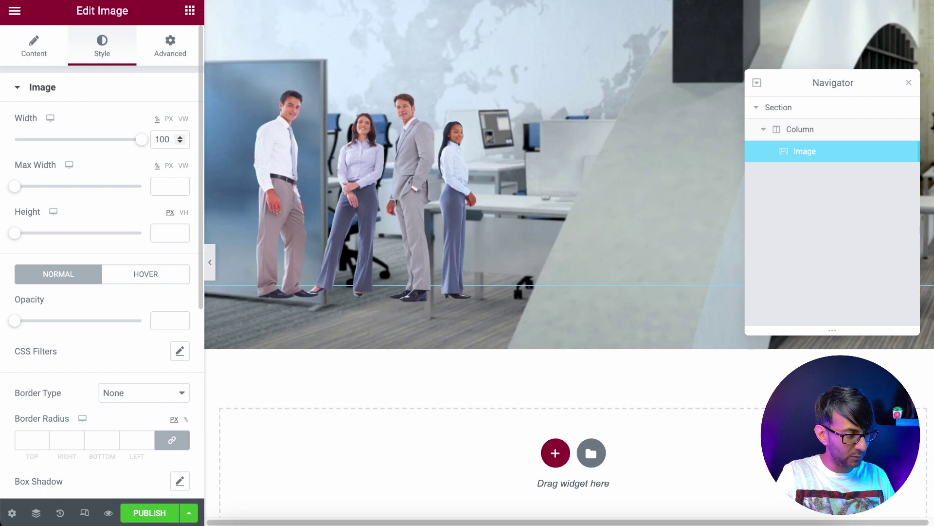
pyautogui.click(163, 186)
pyautogui.write('100')
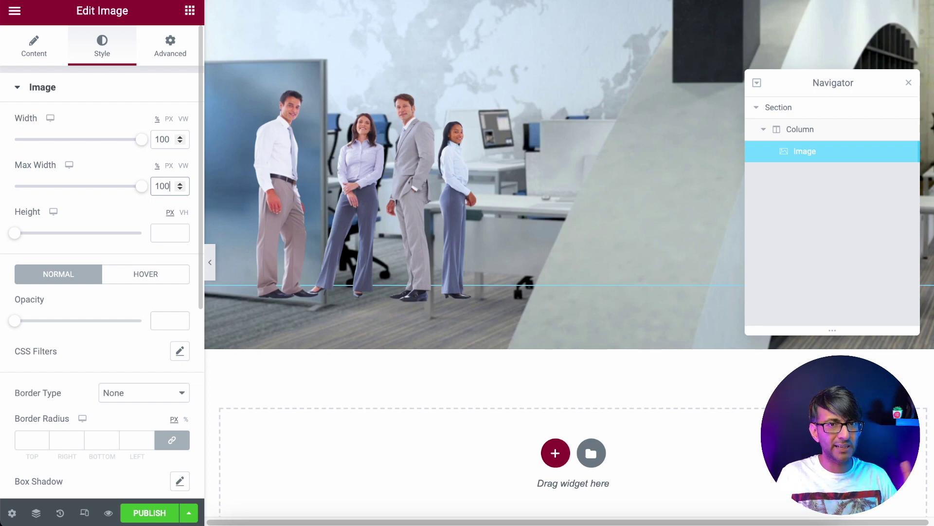
pyautogui.click(210, 260)
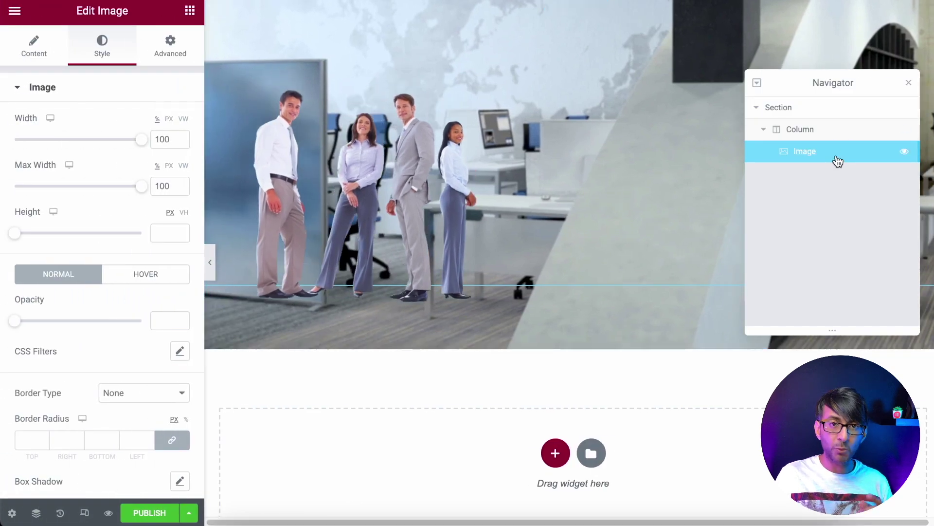
# Duplicate the group image three times within the column to make four Image widgets
pyautogui.rightClick(837, 161)
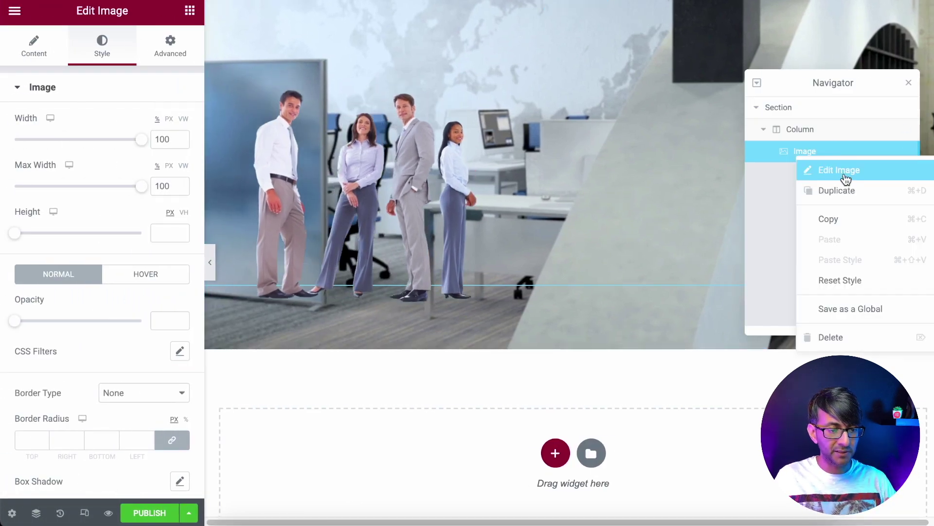
pyautogui.click(846, 190)
pyautogui.rightClick(834, 178)
pyautogui.click(845, 213)
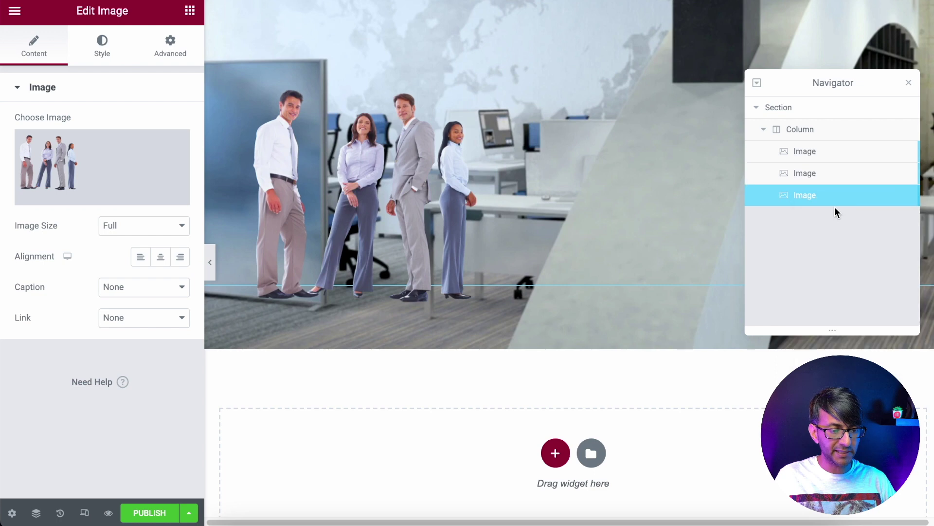
pyautogui.rightClick(833, 199)
pyautogui.click(845, 234)
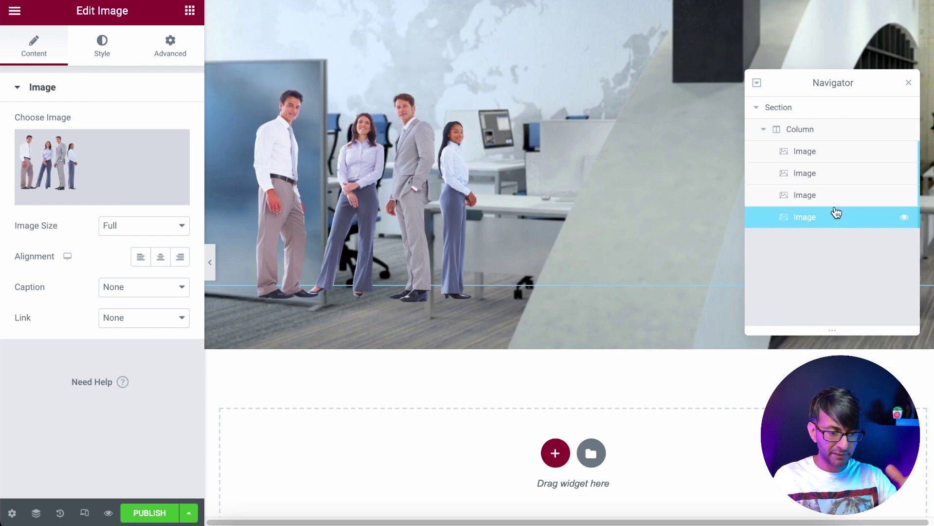
# Replace the picture in the second Image widget with the orange circles image 2-3.webp from the media library
pyautogui.click(832, 176)
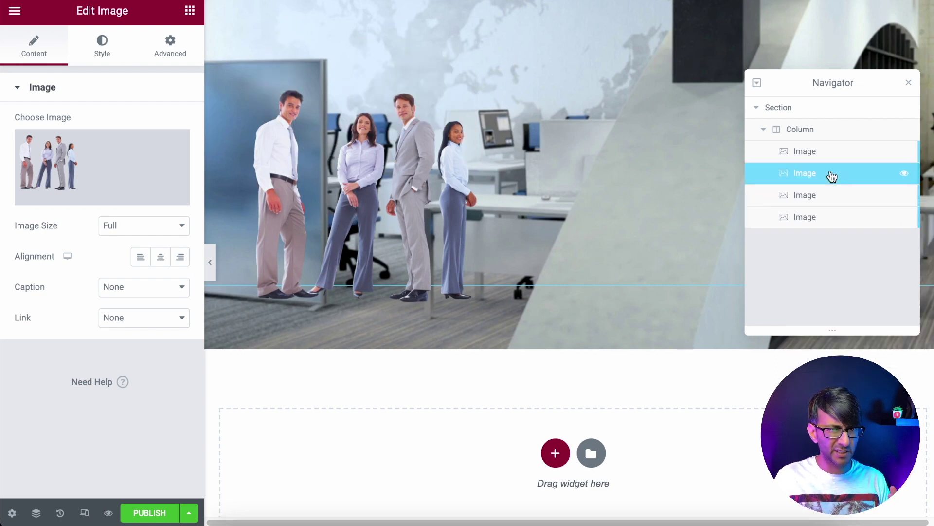
pyautogui.moveTo(60, 160)
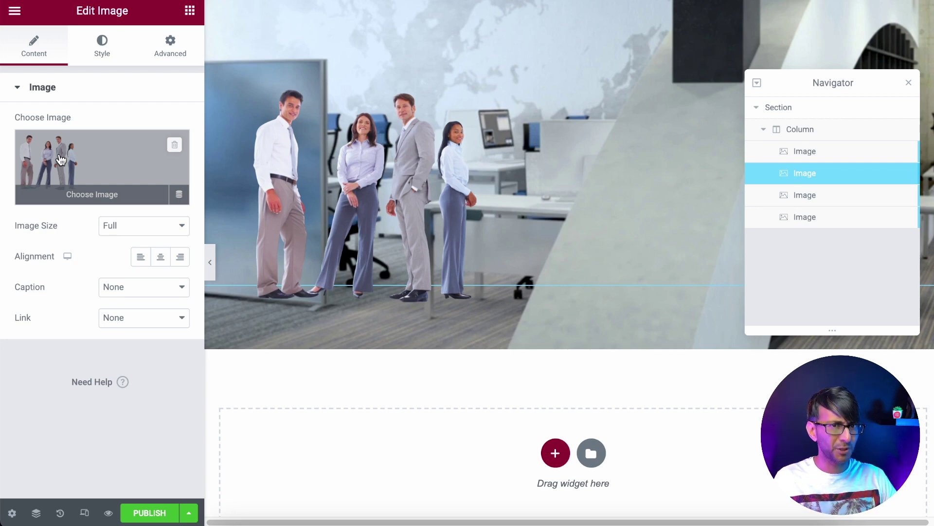
pyautogui.click(61, 160)
pyautogui.click(650, 199)
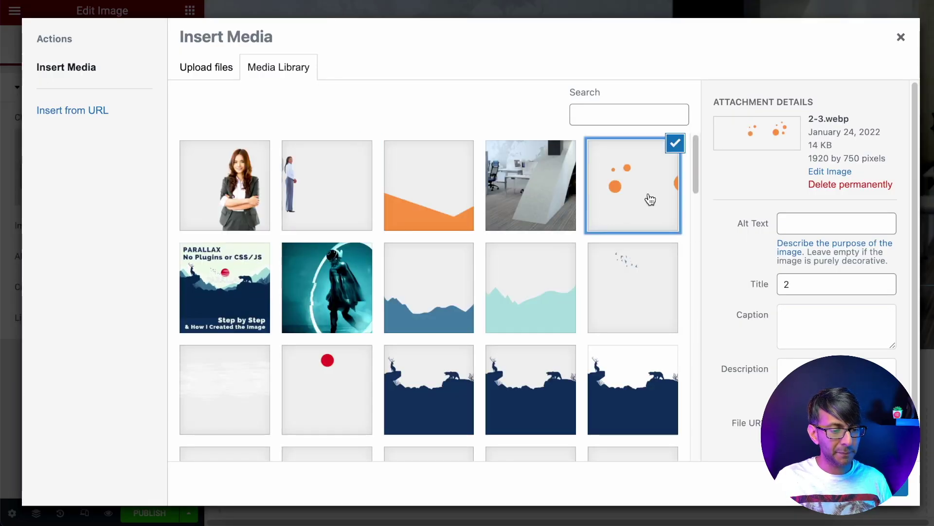
pyautogui.click(878, 484)
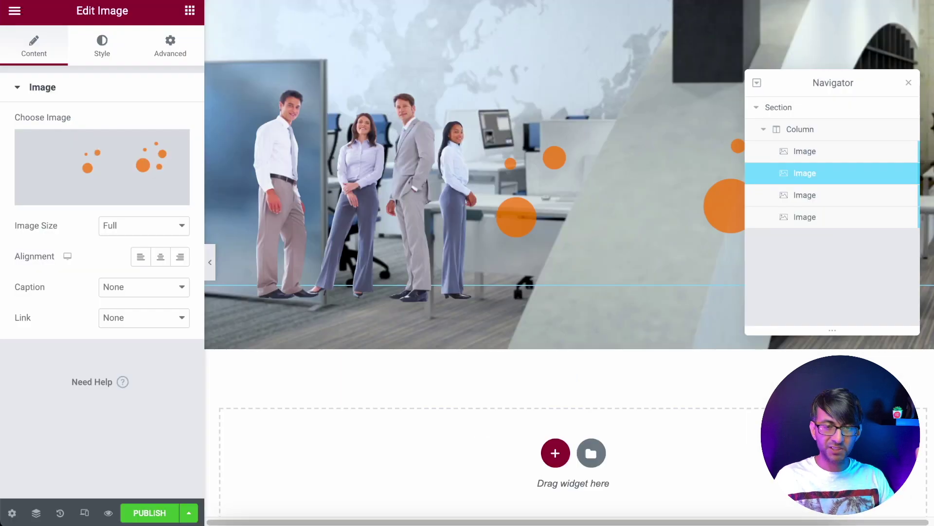
# Set the vertical scroll speed of the orange circles layer to 5
pyautogui.click(168, 62)
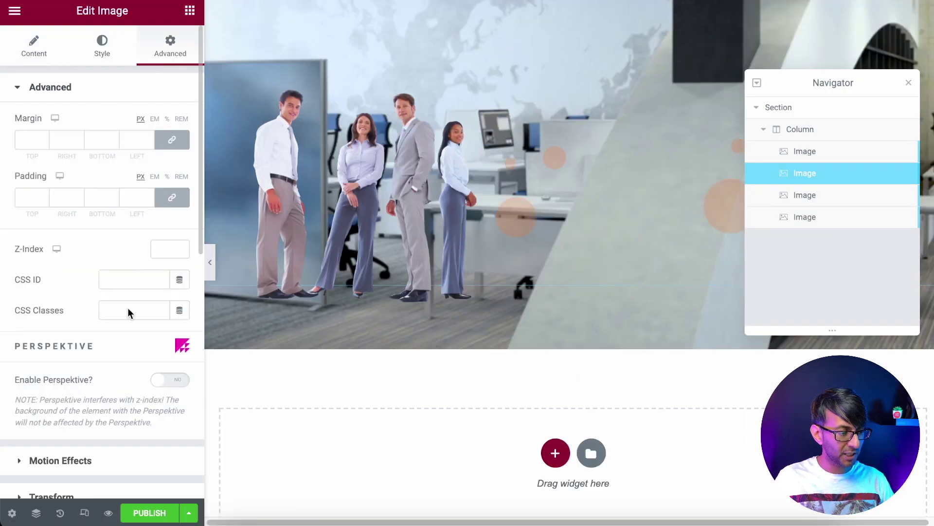
pyautogui.scroll(-3, 91, 369)
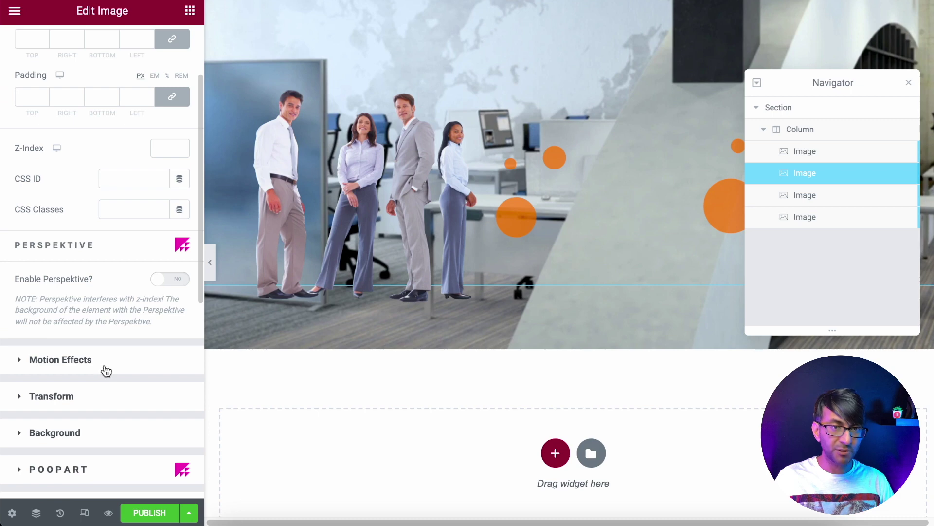
pyautogui.click(106, 371)
pyautogui.click(180, 186)
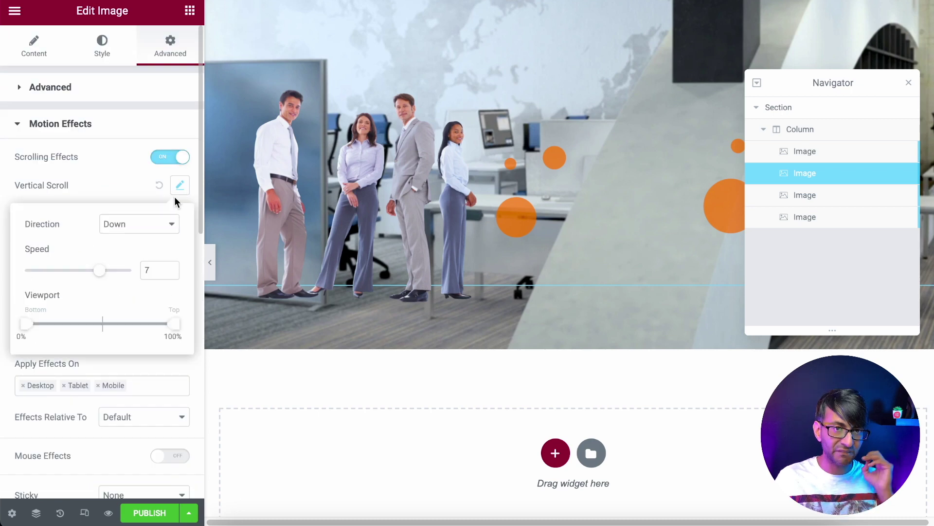
pyautogui.doubleClick(155, 269)
pyautogui.write('5')
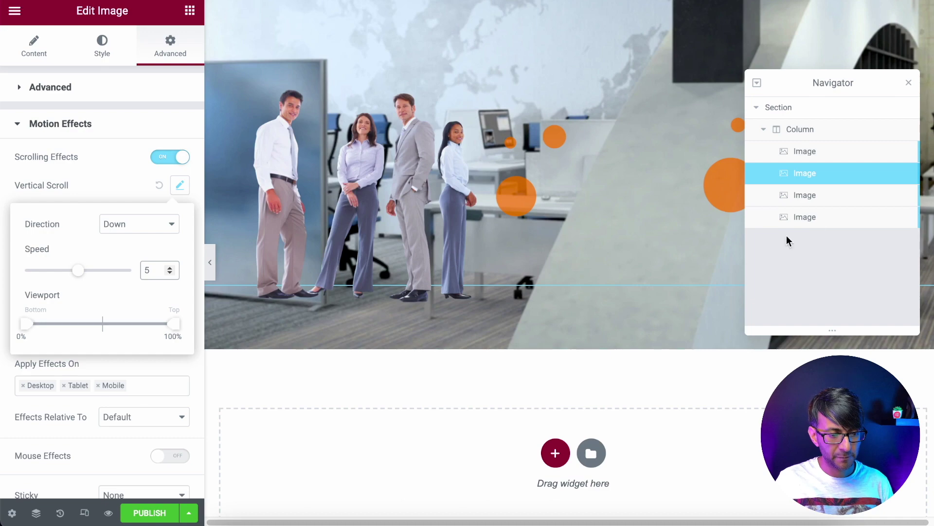
# Replace the picture in the third Image widget with the orange angled shape 4-3.webp from the media library
pyautogui.click(849, 195)
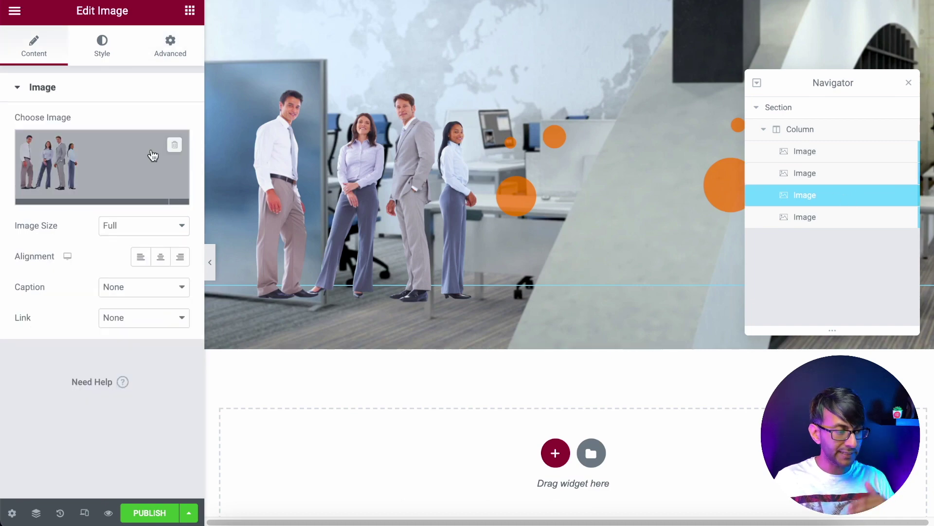
pyautogui.click(53, 168)
pyautogui.click(425, 216)
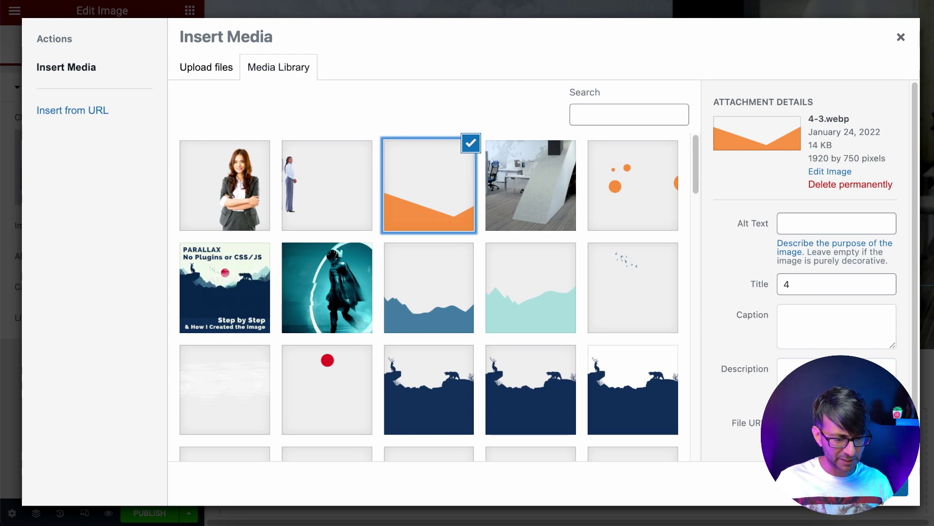
pyautogui.click(898, 487)
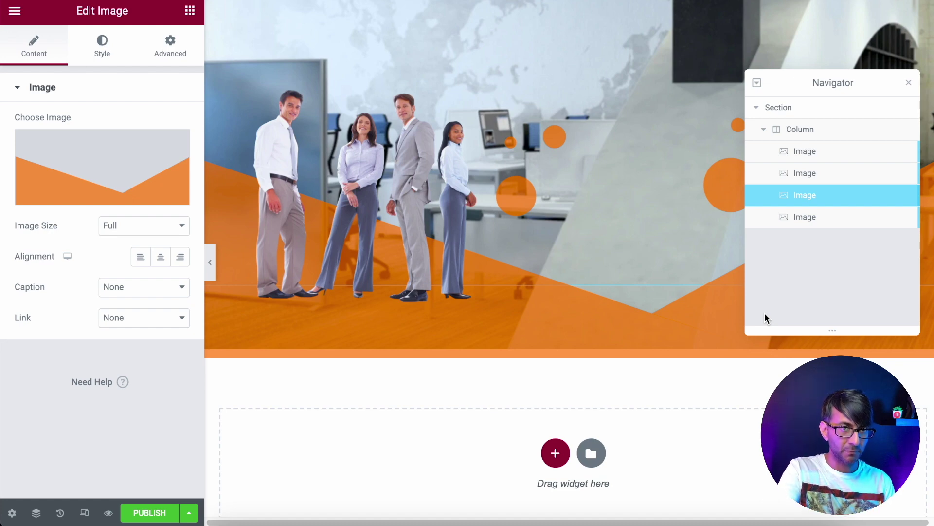
# Check that the orange angled shape layer is positioned absolutely and set its vertical scroll speed to 3
pyautogui.click(151, 54)
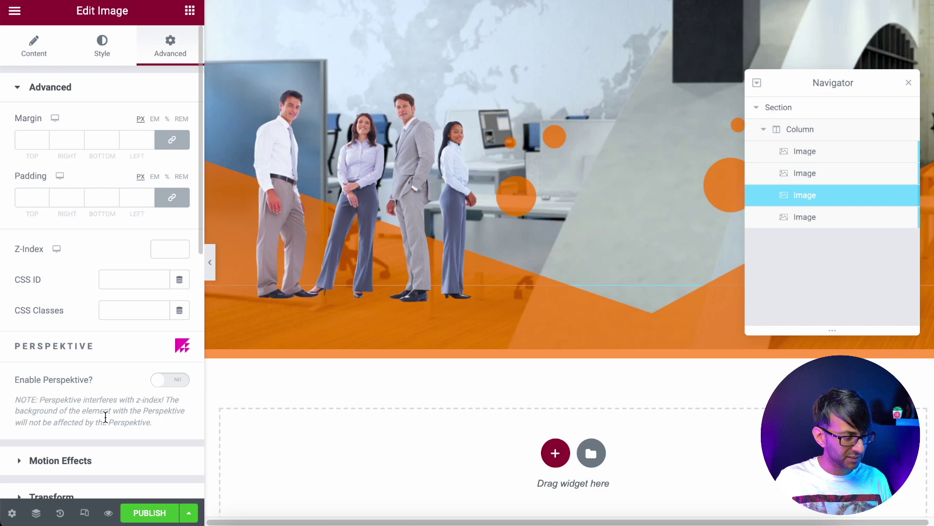
pyautogui.click(111, 460)
pyautogui.scroll(-5, 114, 340)
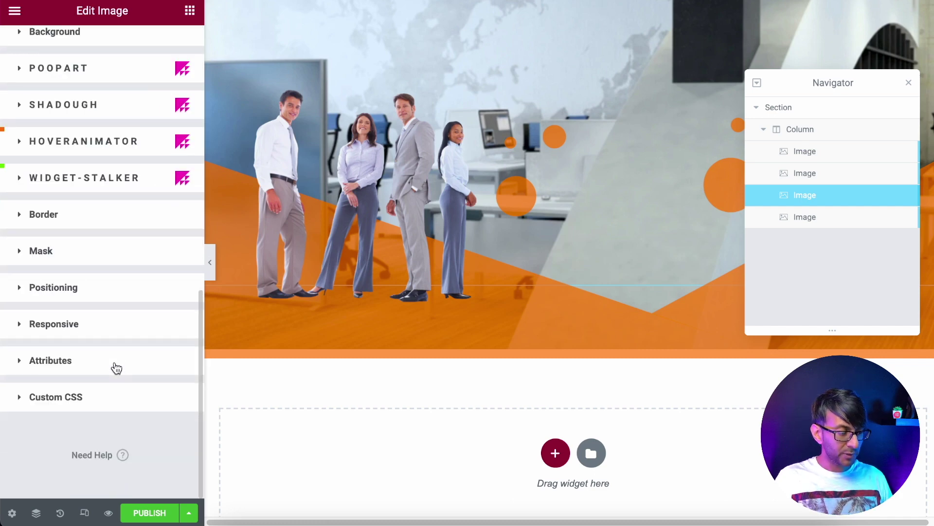
pyautogui.click(127, 290)
pyautogui.scroll(-4, 146, 331)
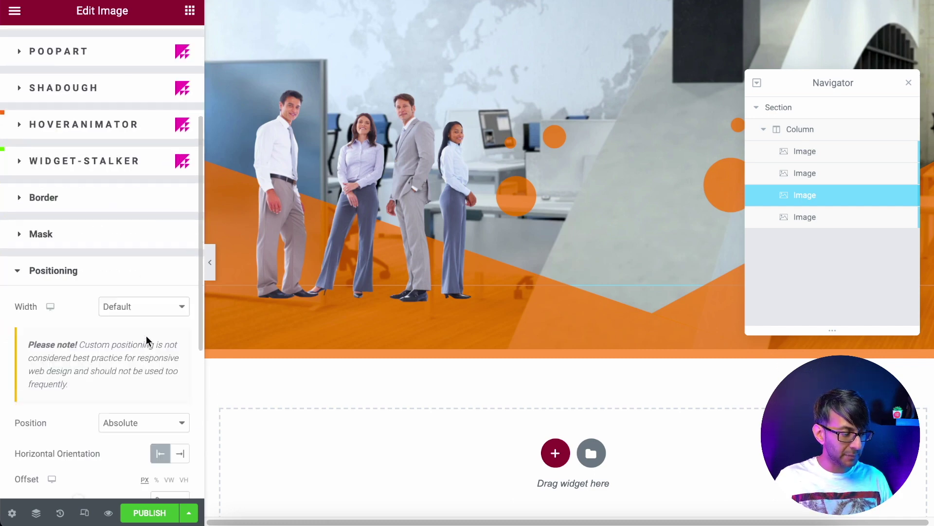
pyautogui.scroll(-2, 146, 343)
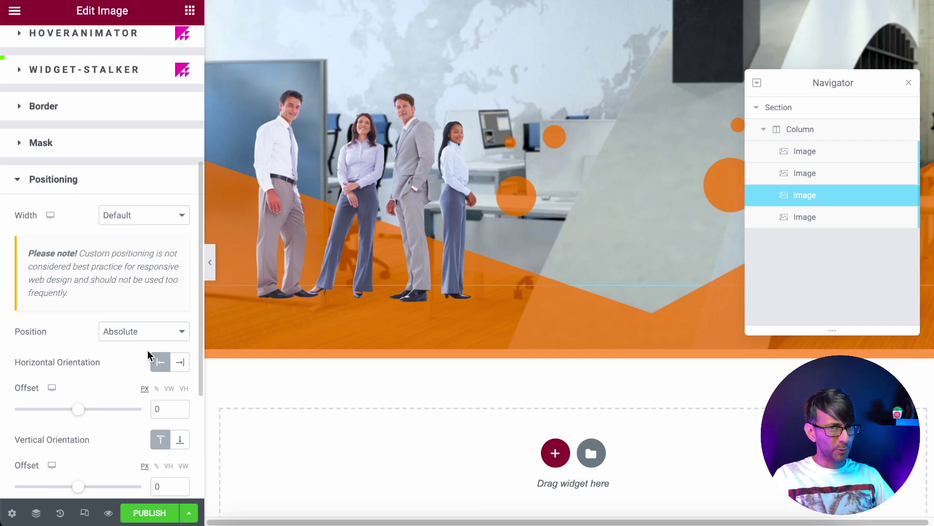
pyautogui.scroll(10, 171, 202)
pyautogui.click(178, 188)
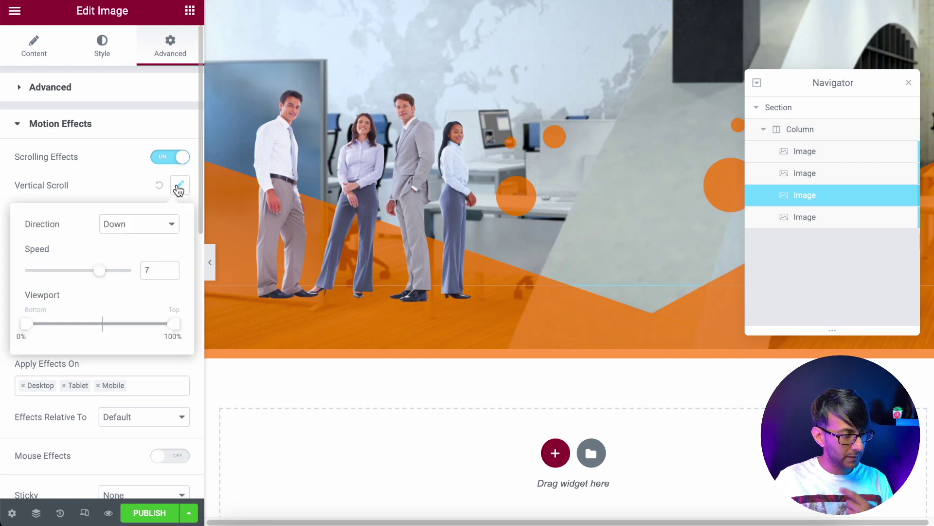
pyautogui.moveTo(155, 270); pyautogui.dragTo(139, 272)
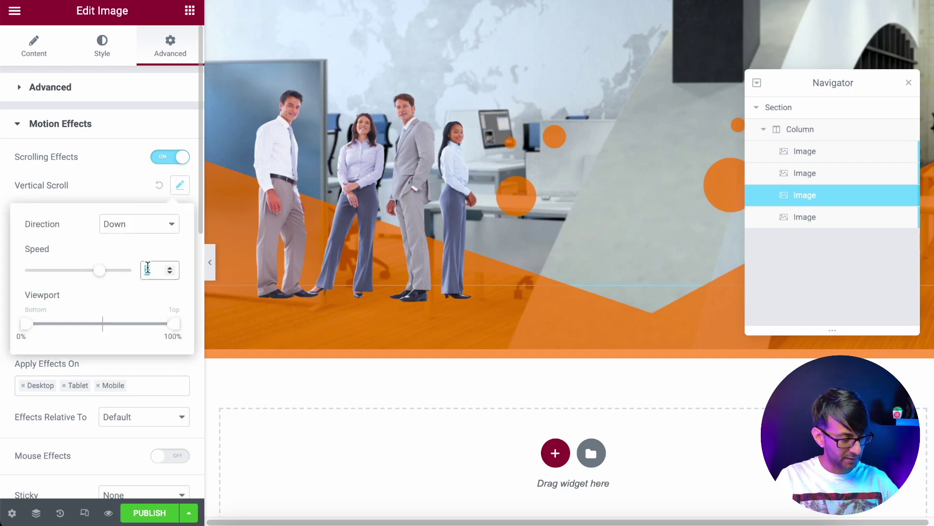
pyautogui.write('3')
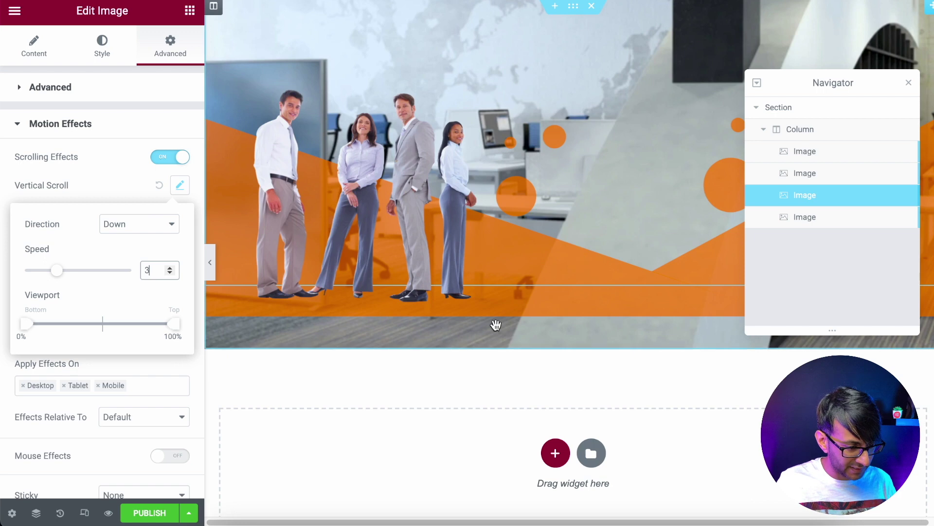
# Set the z-index of the orange angled shape layer to 2
pyautogui.click(681, 273)
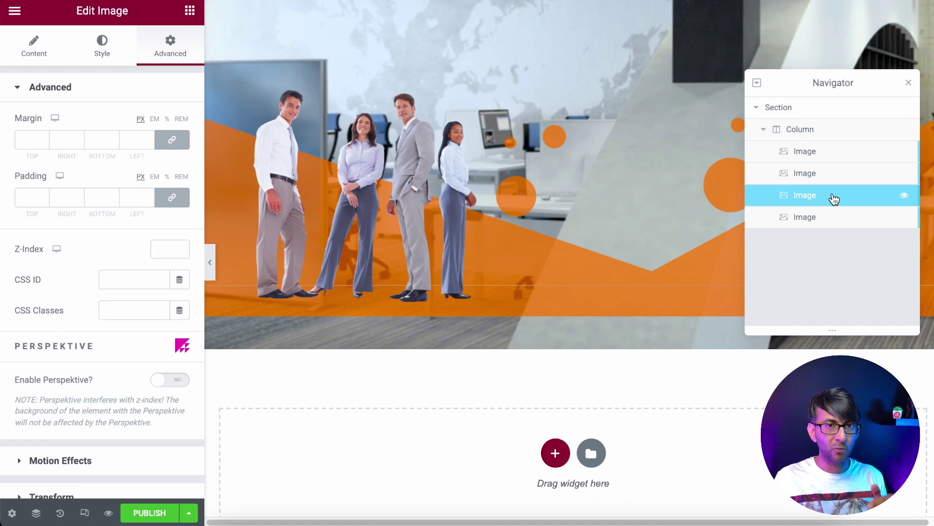
pyautogui.click(161, 248)
pyautogui.write('2')
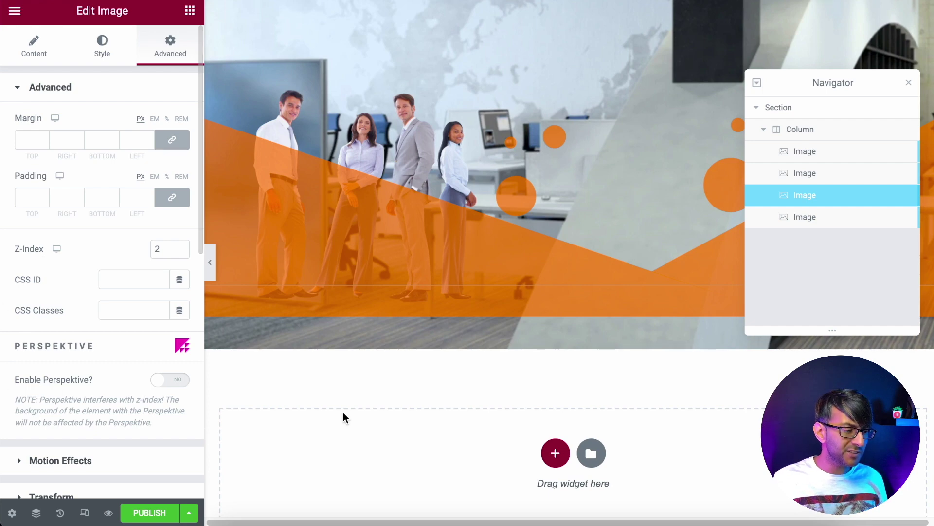
# Replace the picture in the fourth Image widget with the single woman with folded arms from the media library
pyautogui.click(211, 272)
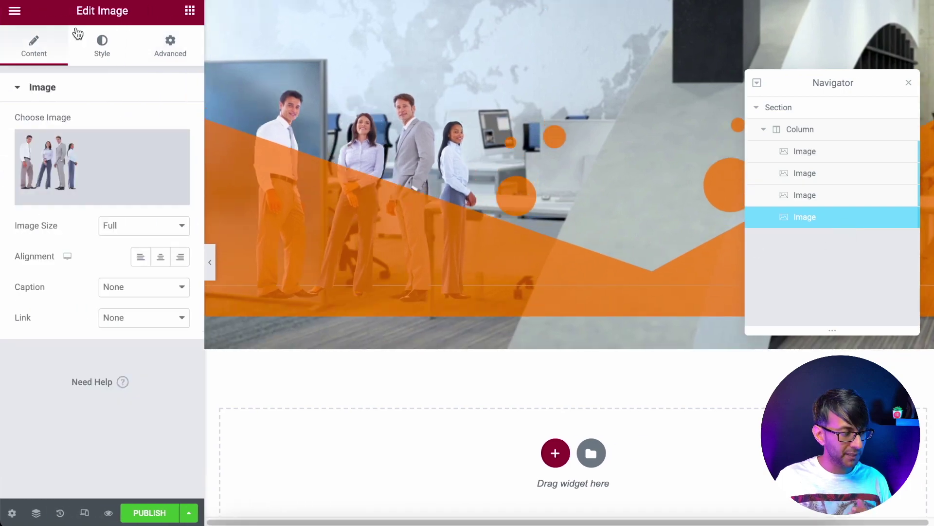
pyautogui.click(74, 171)
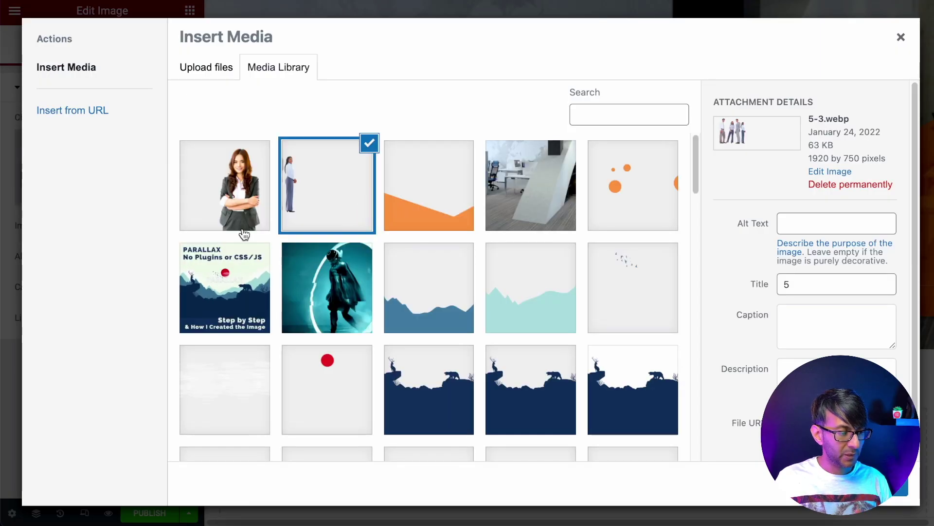
pyautogui.click(244, 234)
pyautogui.click(882, 484)
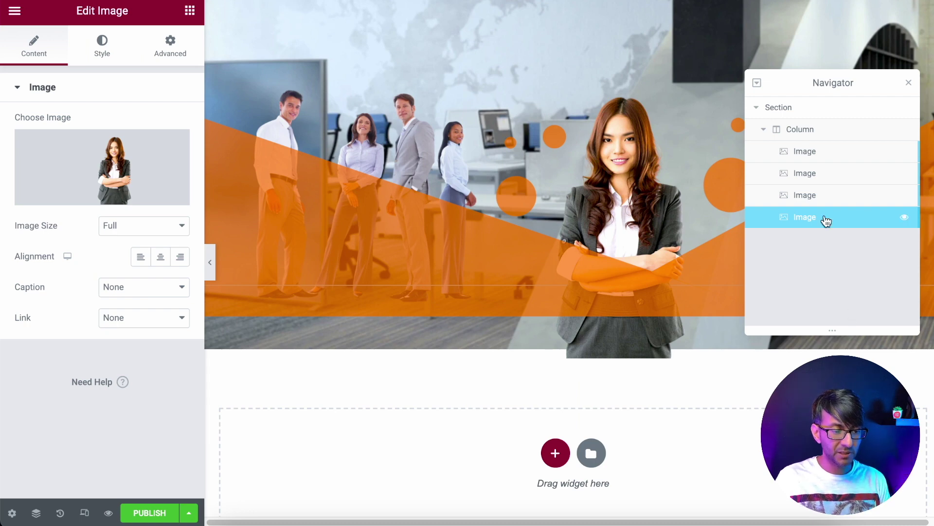
# Set the z-index of the woman's image layer to 3
pyautogui.click(168, 52)
pyautogui.click(158, 249)
pyautogui.write('3')
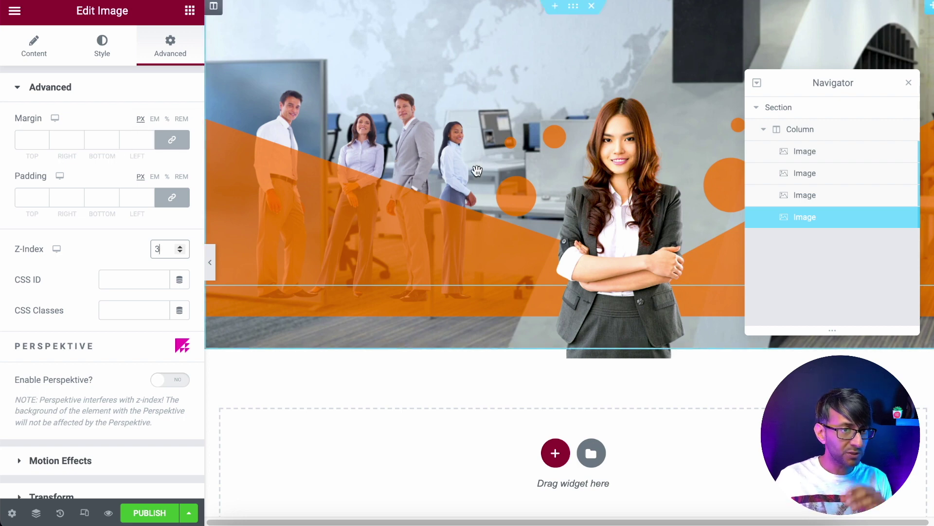
# Swap the woman layer's vertical scroll for a Scale Up scrolling effect with a speed slightly below 4
pyautogui.click(118, 463)
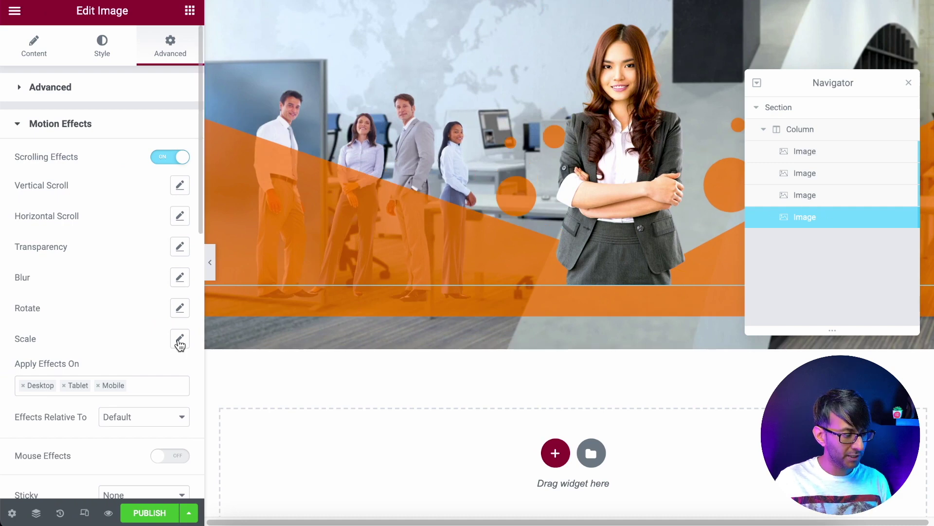
pyautogui.click(180, 341)
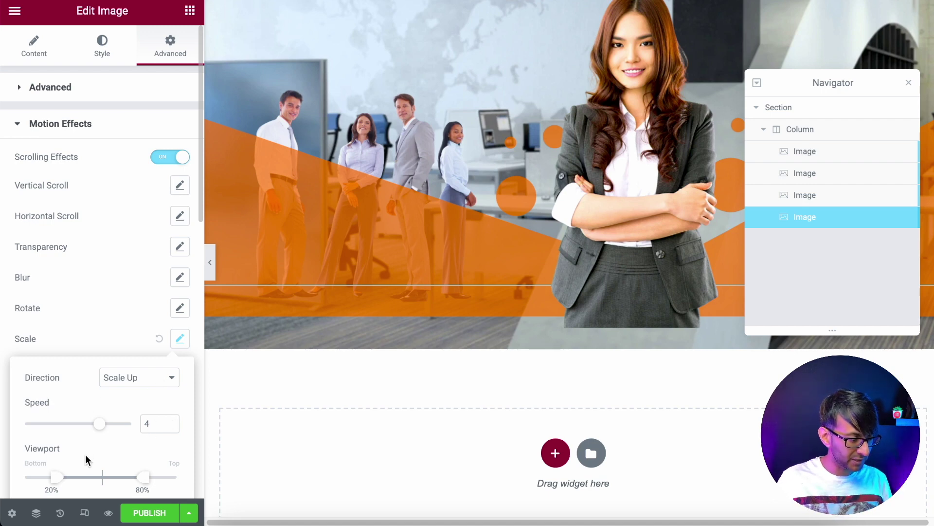
pyautogui.moveTo(99, 423); pyautogui.dragTo(93, 424)
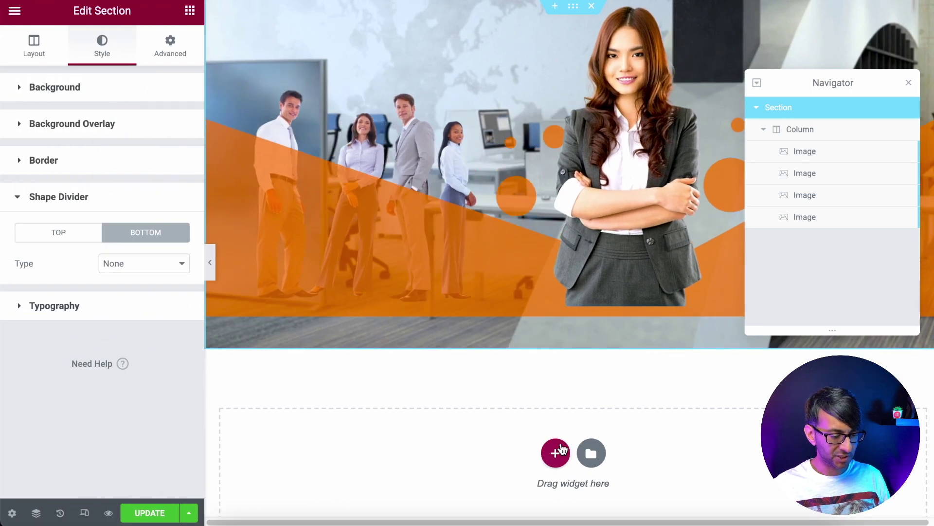
# Add a single-column section below the parallax section and give it a minimum height of about 1128 px
pyautogui.click(556, 451)
pyautogui.click(386, 492)
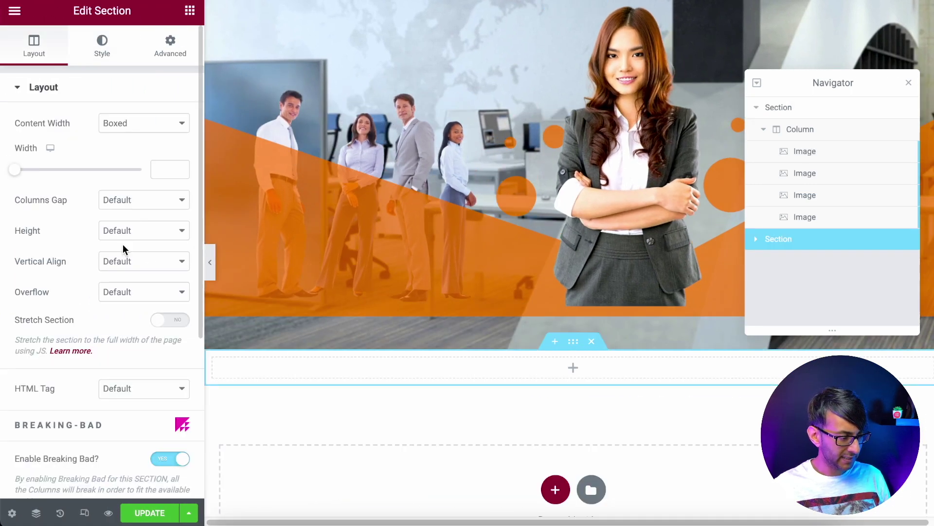
pyautogui.click(137, 237)
pyautogui.click(127, 271)
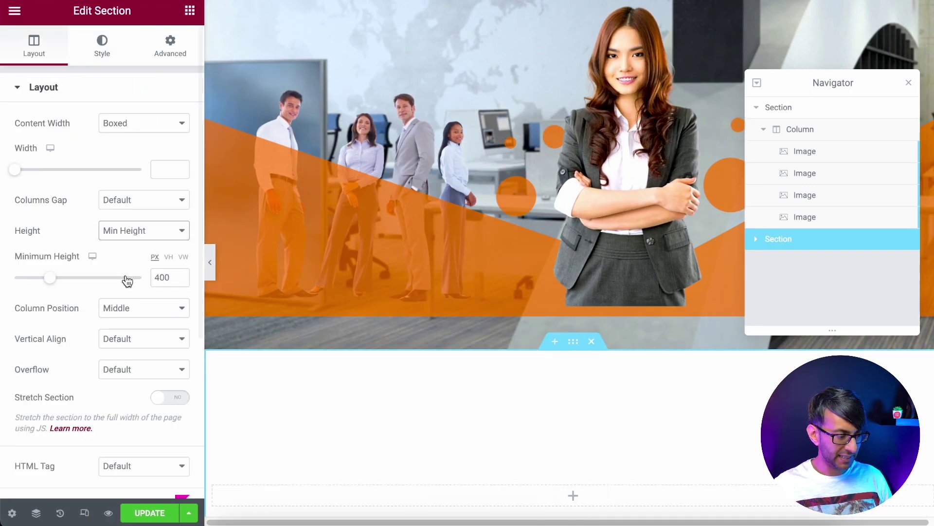
pyautogui.click(59, 279)
pyautogui.moveTo(84, 283); pyautogui.dragTo(115, 277)
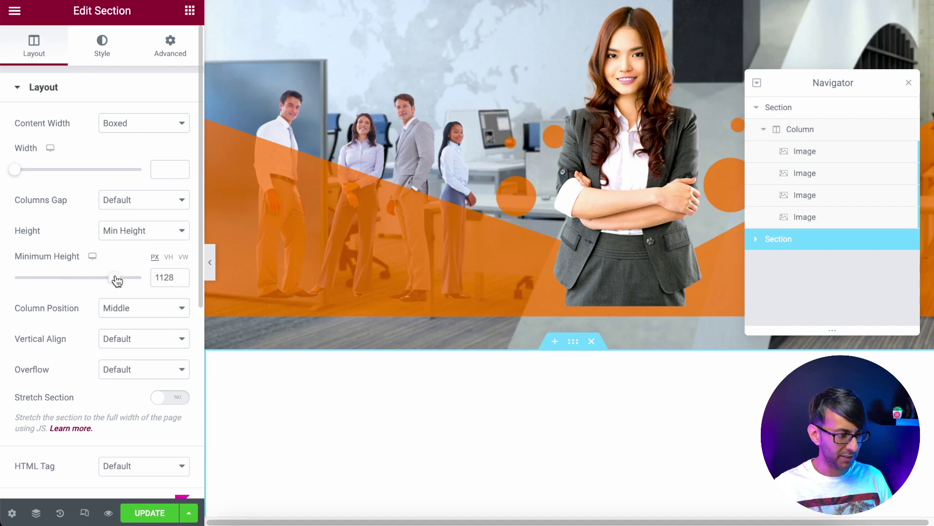
# Set the new section's columns gap to No Gap and keep its content boxed at a width of 900
pyautogui.click(138, 200)
pyautogui.click(141, 228)
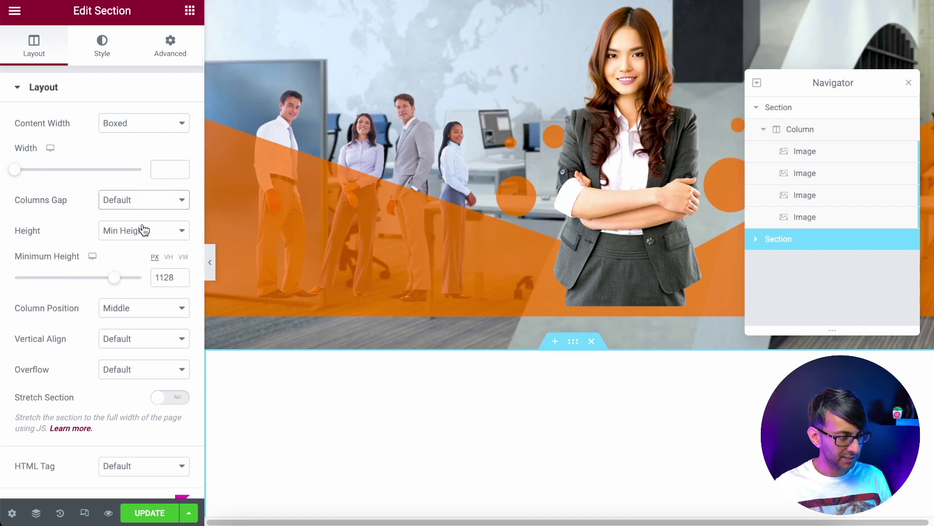
pyautogui.click(155, 128)
pyautogui.click(147, 143)
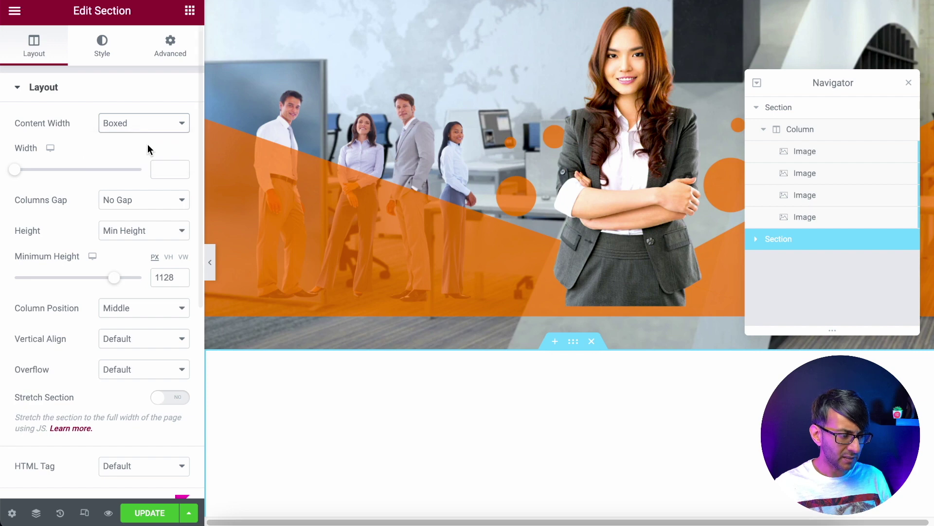
pyautogui.click(157, 128)
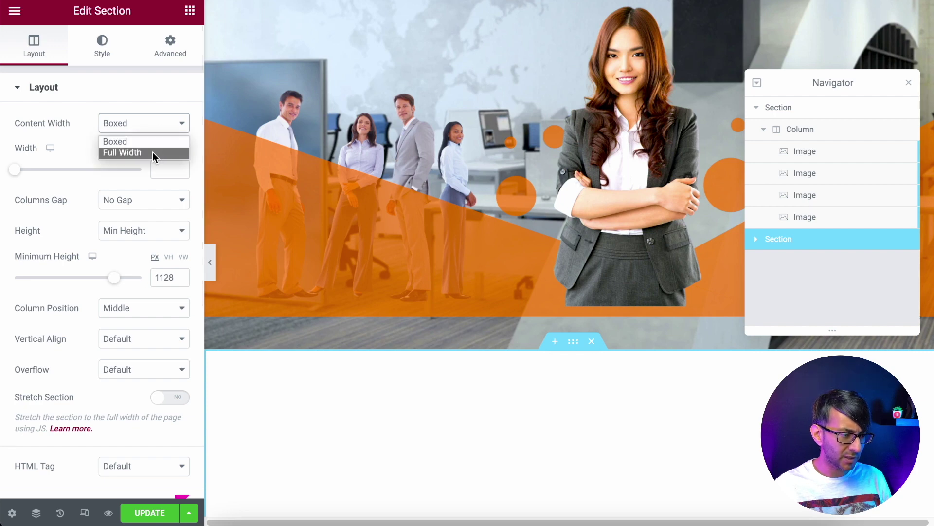
pyautogui.click(152, 143)
pyautogui.click(157, 165)
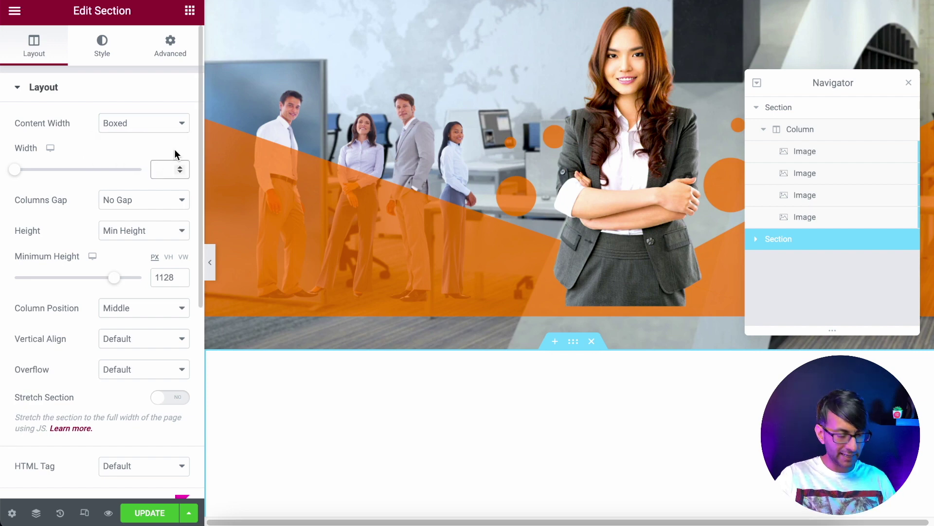
pyautogui.write('900')
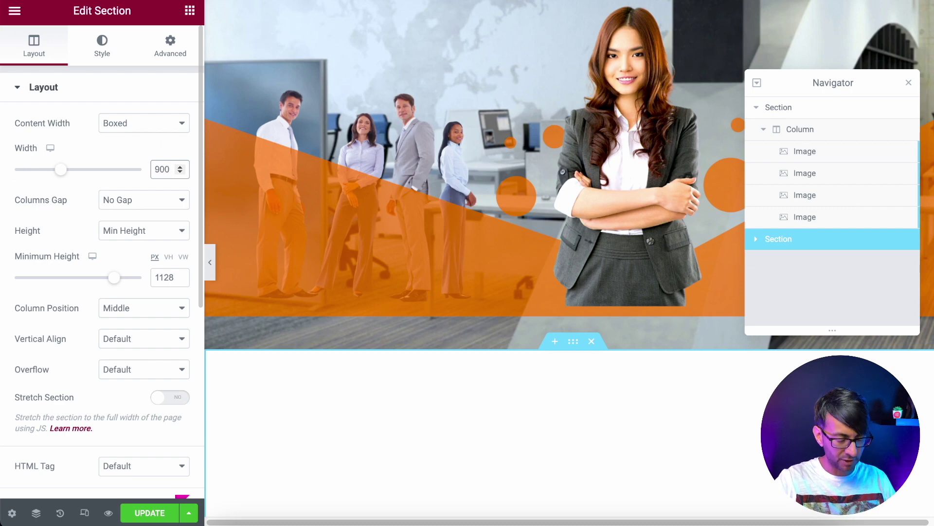
# Give the new section a classic background in the orange color #FF741D
pyautogui.click(103, 47)
pyautogui.click(121, 153)
pyautogui.click(160, 185)
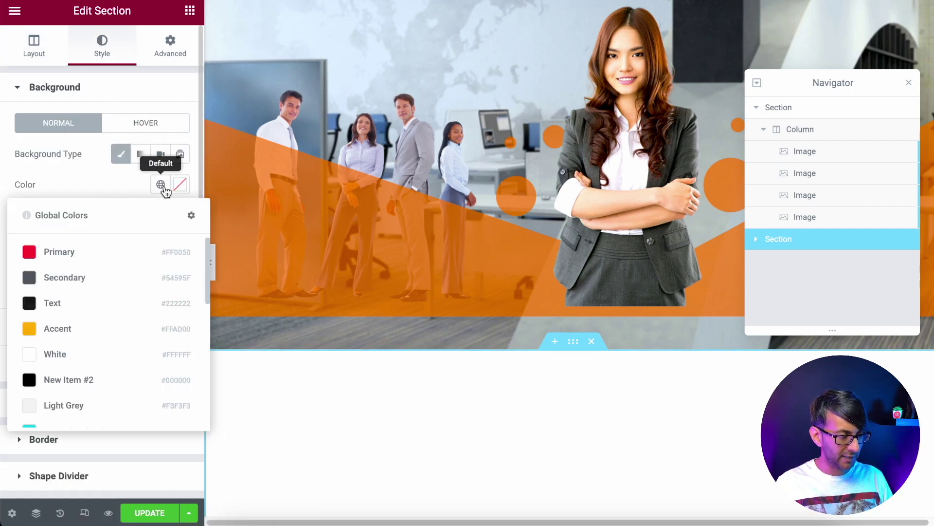
pyautogui.click(180, 184)
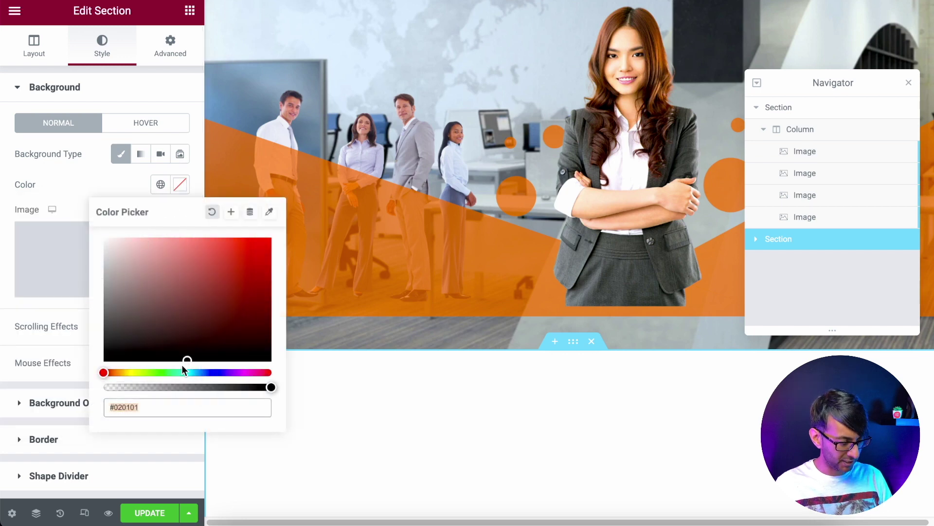
pyautogui.write('#FF741D')
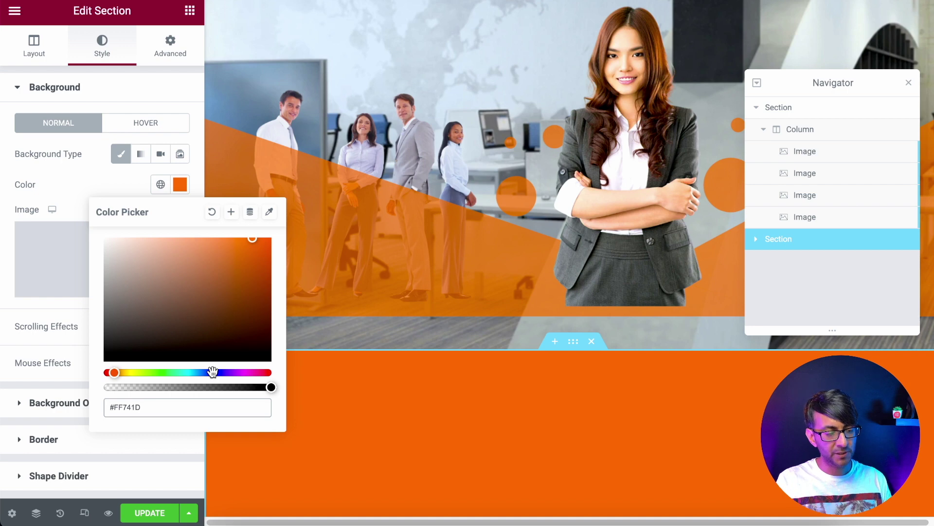
pyautogui.click(566, 393)
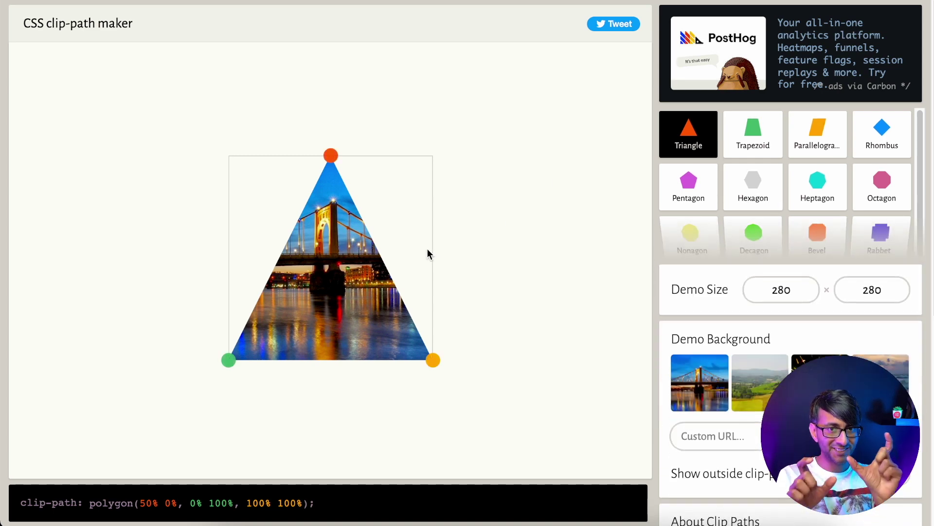
# In the CSS clip-path maker, square off the Rabbet shape's four corners and notch its top edge with a point at 68% 8%
pyautogui.moveTo(842, 254)
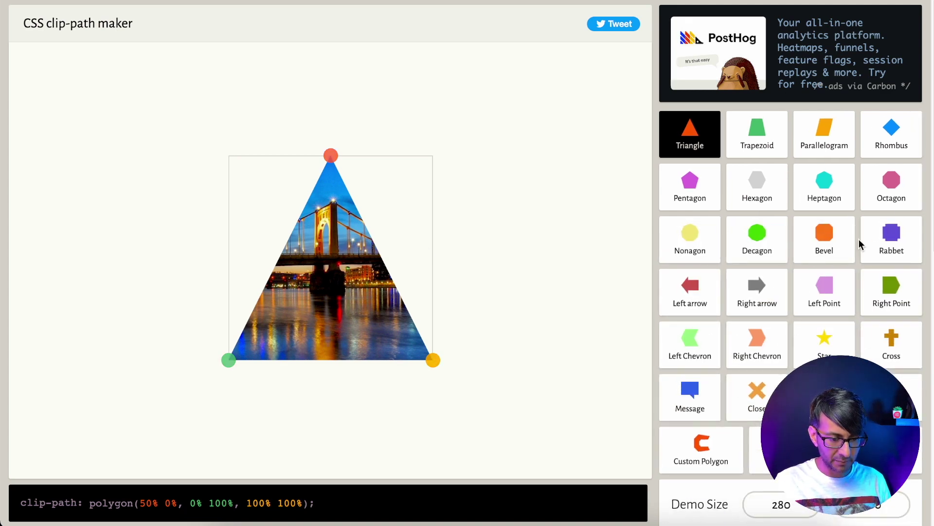
pyautogui.click(896, 240)
pyautogui.moveTo(260, 323); pyautogui.dragTo(229, 354)
pyautogui.moveTo(403, 323); pyautogui.dragTo(433, 354)
pyautogui.moveTo(259, 180); pyautogui.dragTo(228, 149)
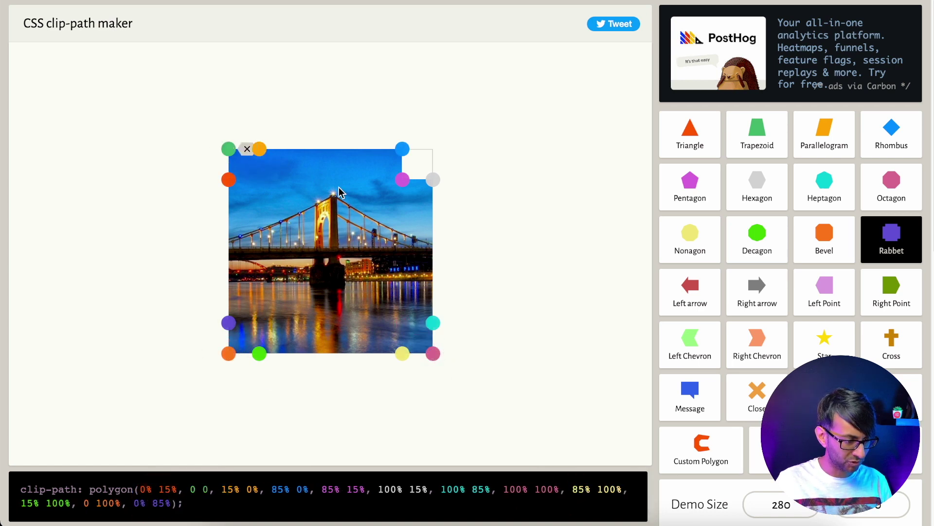
pyautogui.moveTo(402, 180); pyautogui.dragTo(453, 148)
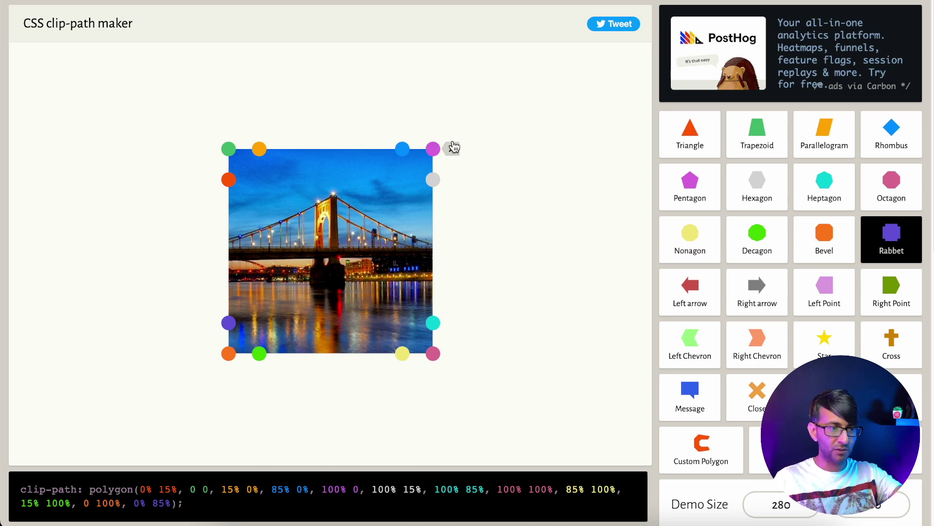
pyautogui.moveTo(257, 152); pyautogui.dragTo(433, 149)
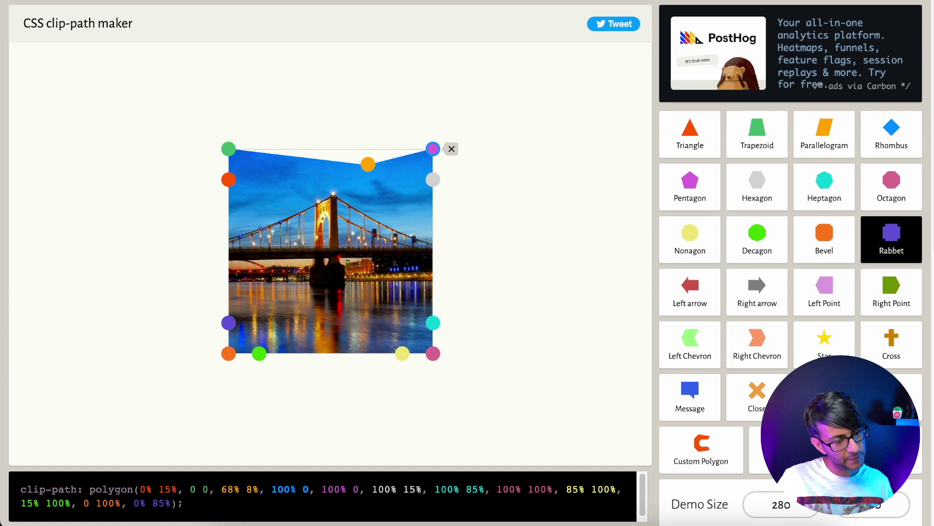
# Move the notch point in the shape's top edge to 69% 10% and copy the complete clip-path code
pyautogui.moveTo(368, 164); pyautogui.dragTo(369, 168)
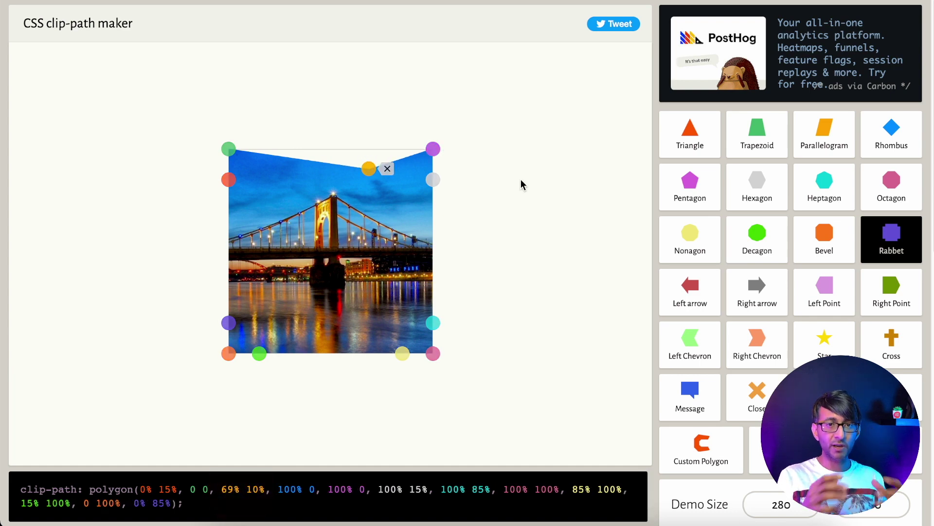
pyautogui.click(477, 447)
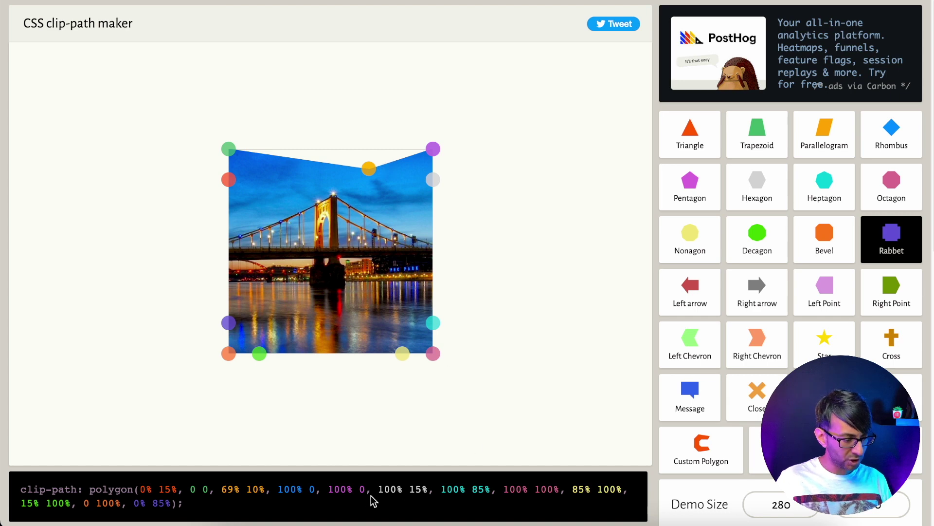
pyautogui.moveTo(263, 505); pyautogui.dragTo(41, 483)
pyautogui.hotkey('ctrl', 'c')
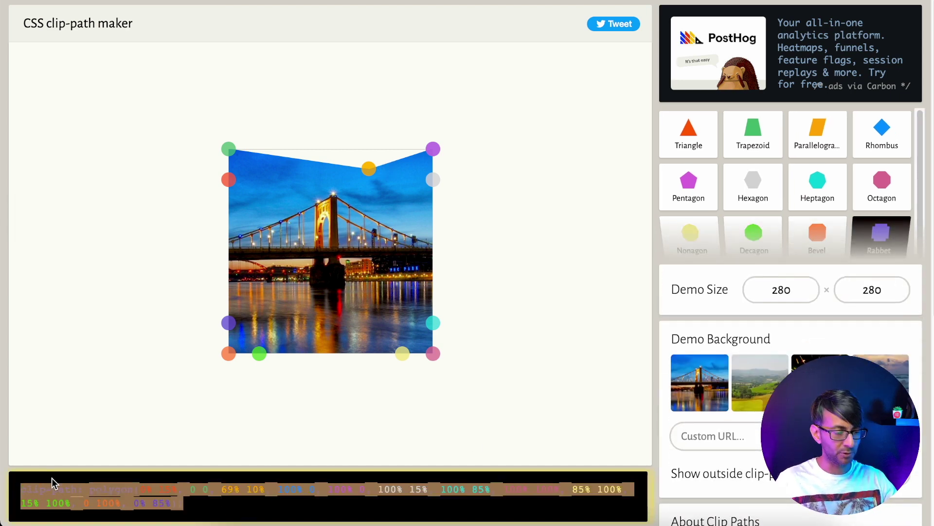
# Switch to the Elementor editor and give the orange section the CSS class section22
pyautogui.hotkey('alt', 'Tab')
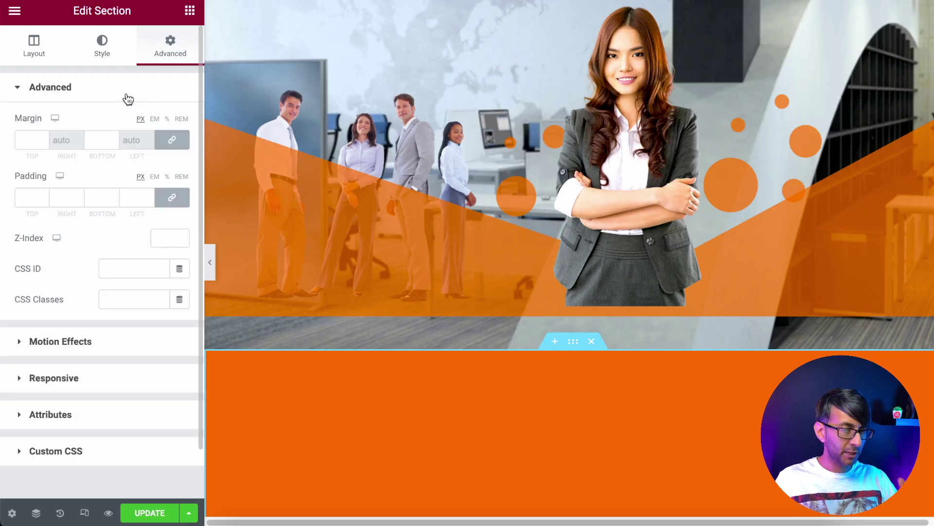
pyautogui.click(132, 295)
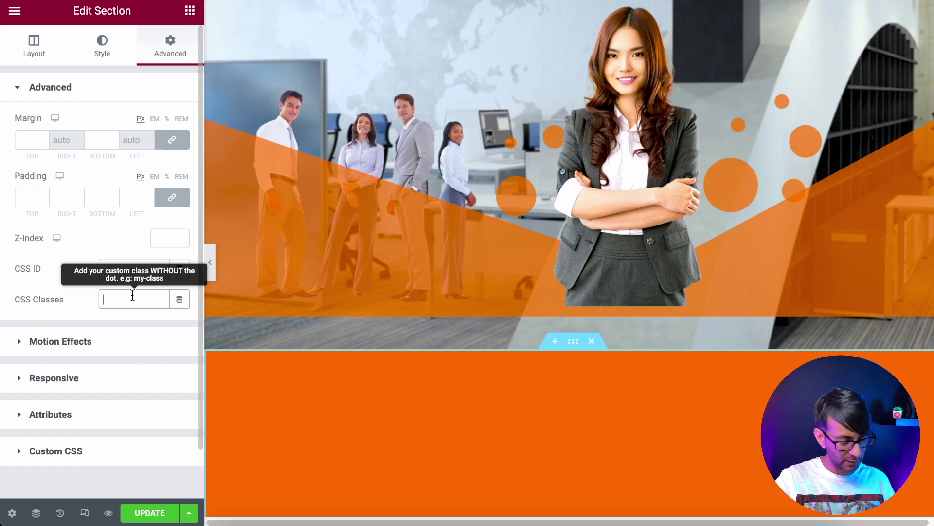
pyautogui.write('section')
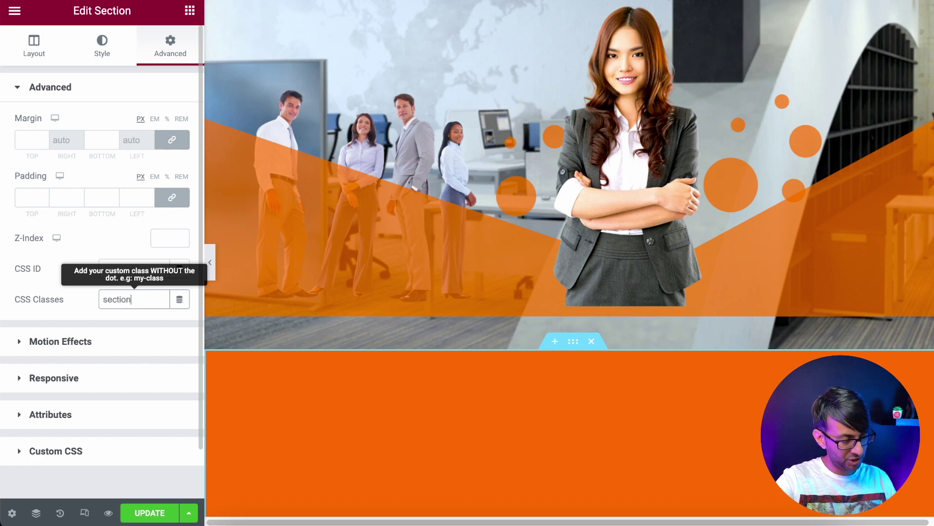
pyautogui.write('22')
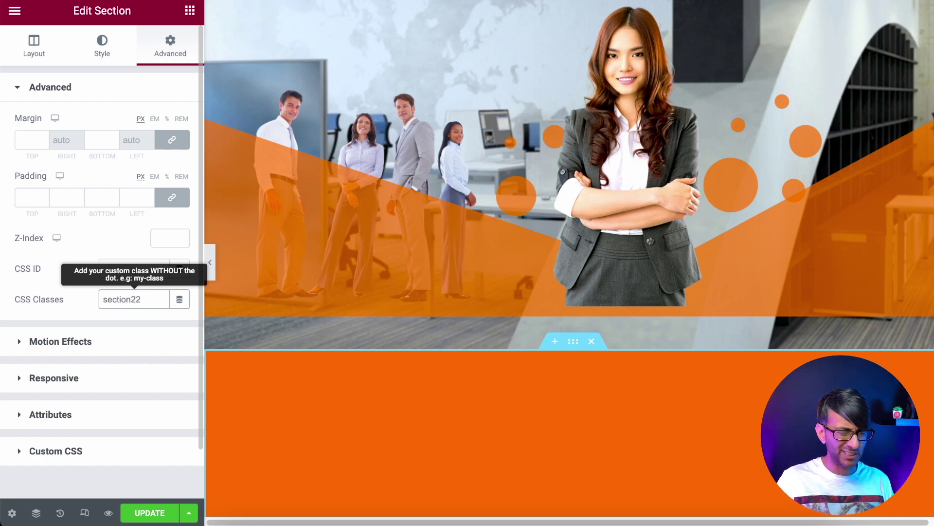
# Add a custom CSS rule for .section22 to the orange section containing the copied clip-path polygon
pyautogui.click(124, 463)
pyautogui.click(101, 302)
pyautogui.write('.')
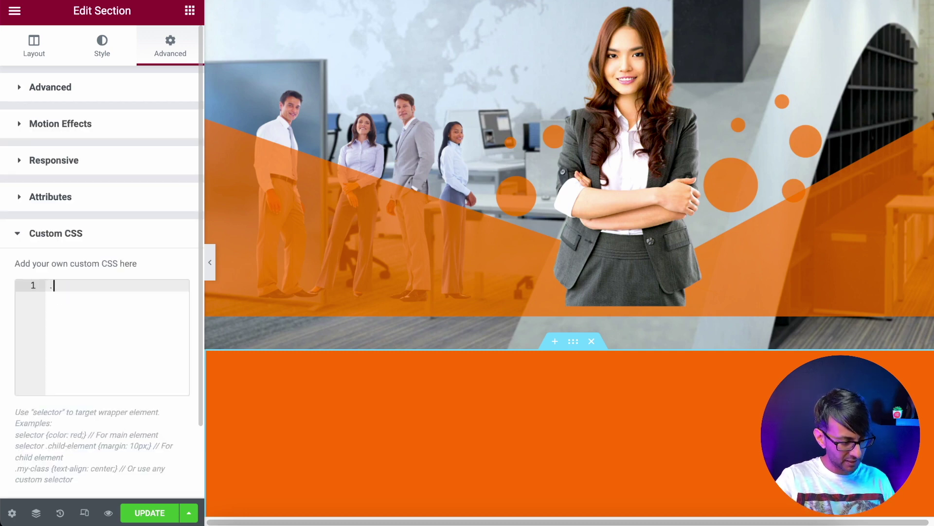
pyautogui.write('section22{')
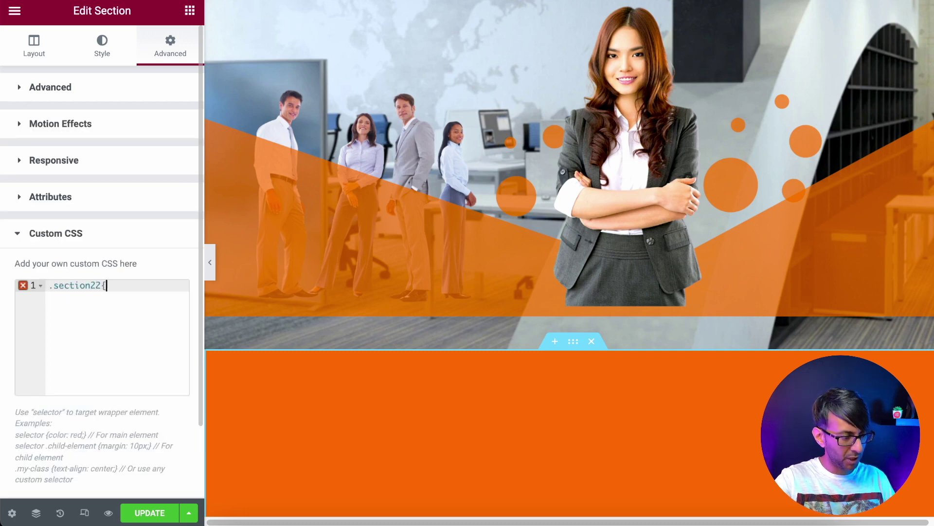
pyautogui.press('Return')
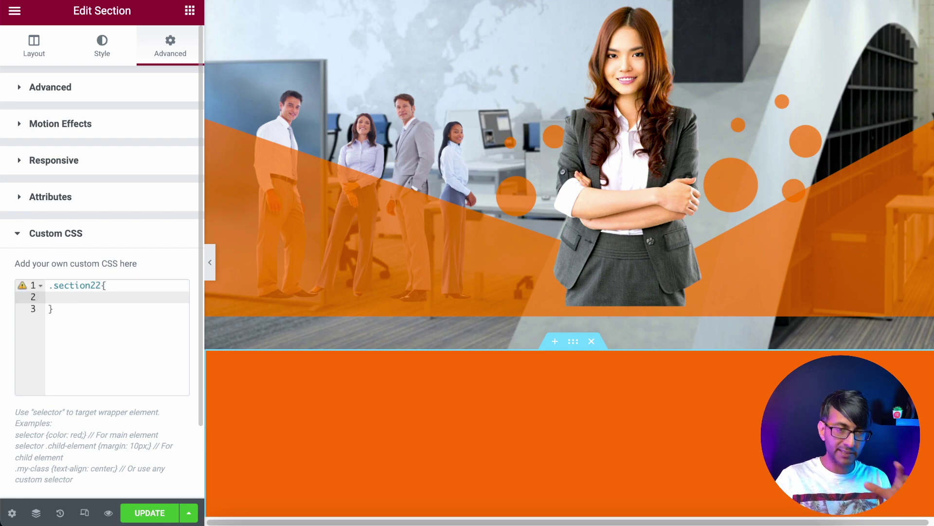
pyautogui.hotkey('ctrl', 'v')
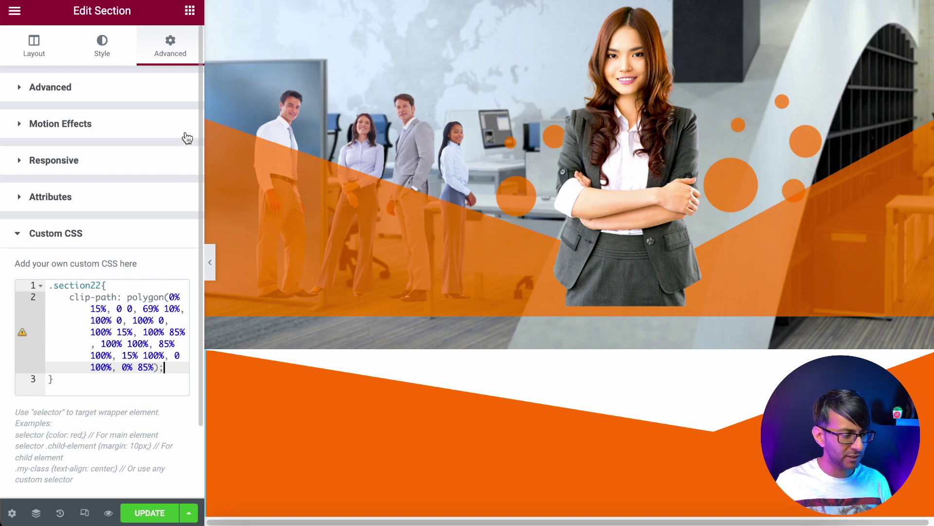
# Overlap the orange section onto the photo section with top margin -119 px and z-index 2, and set its top padding to 150 px
pyautogui.click(114, 58)
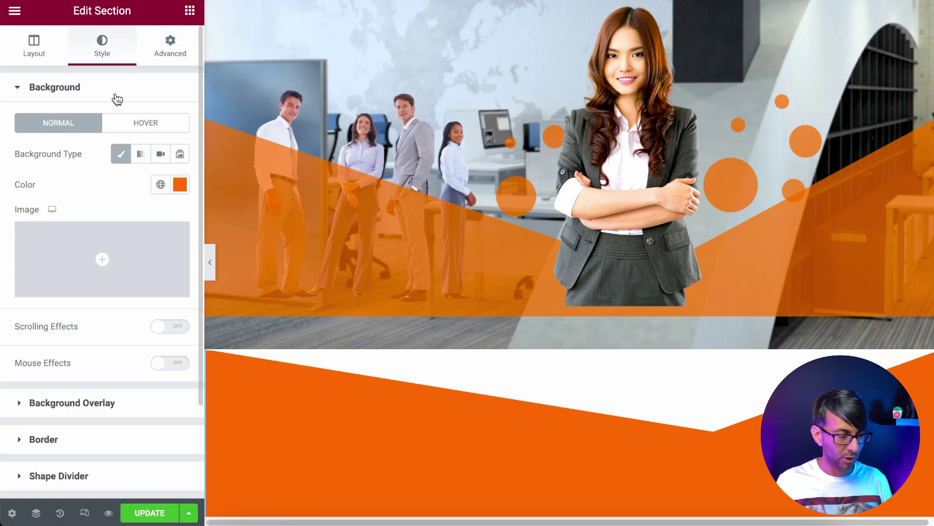
pyautogui.click(175, 45)
pyautogui.click(172, 140)
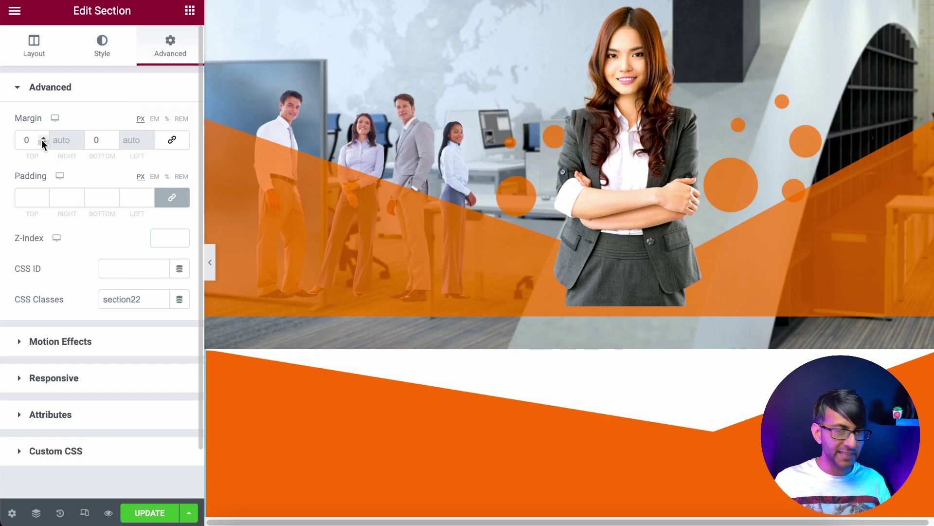
pyautogui.moveTo(42, 139); pyautogui.dragTo(42, 140)
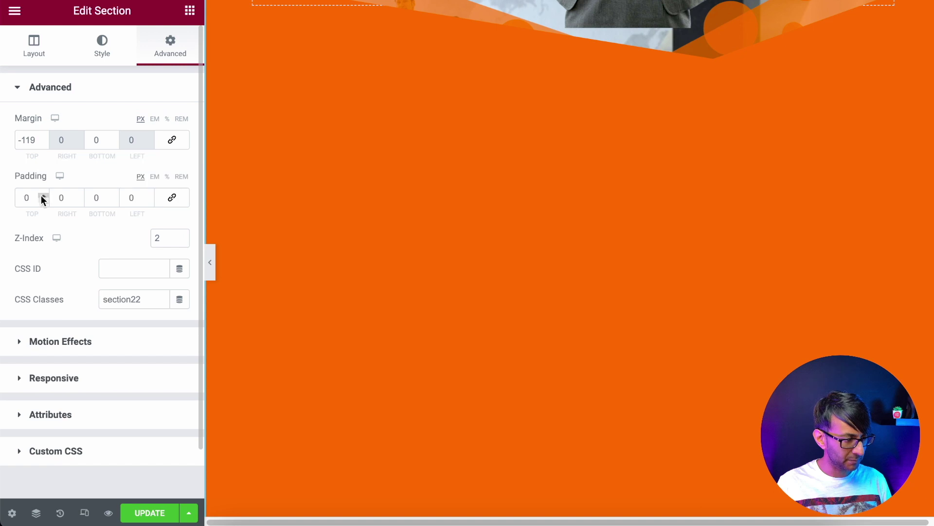
pyautogui.moveTo(33, 197); pyautogui.dragTo(3, 193)
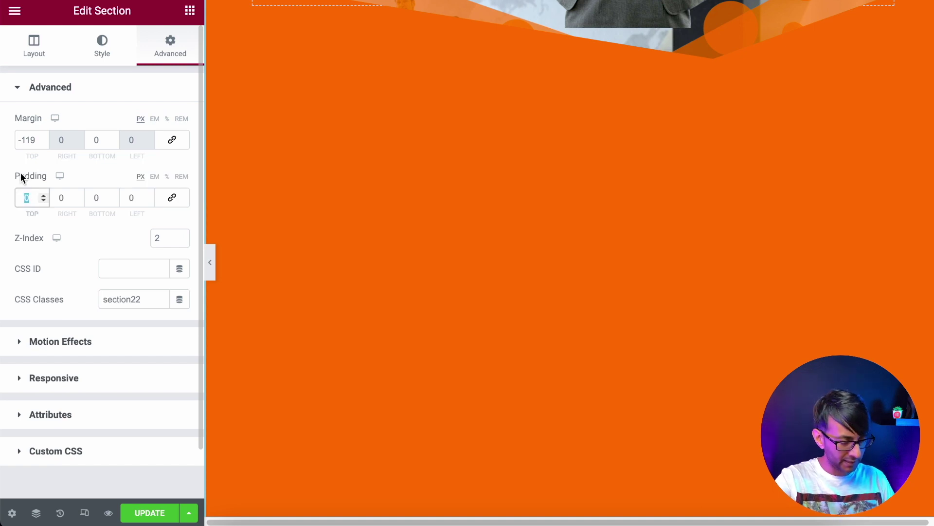
pyautogui.write('150')
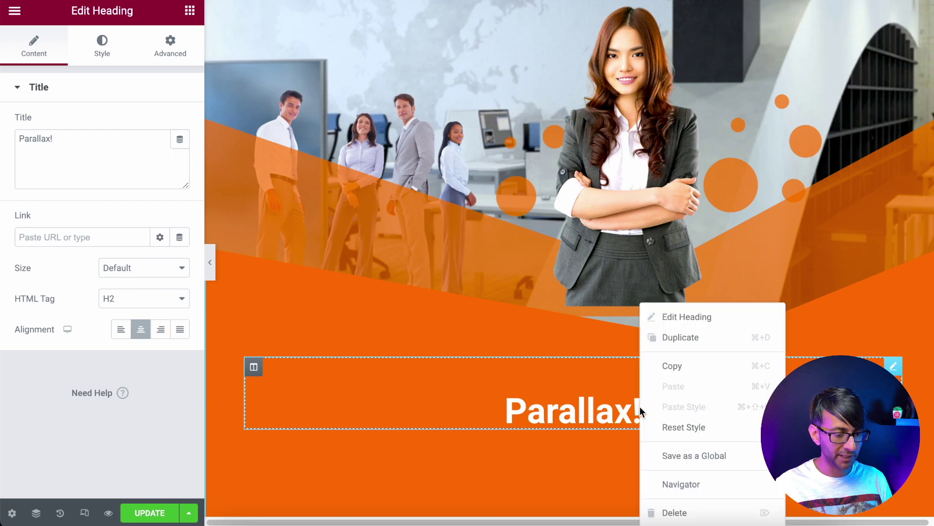
# Copy the "Parallax!" heading into the photo section and order it directly before the column's last image
pyautogui.click(694, 365)
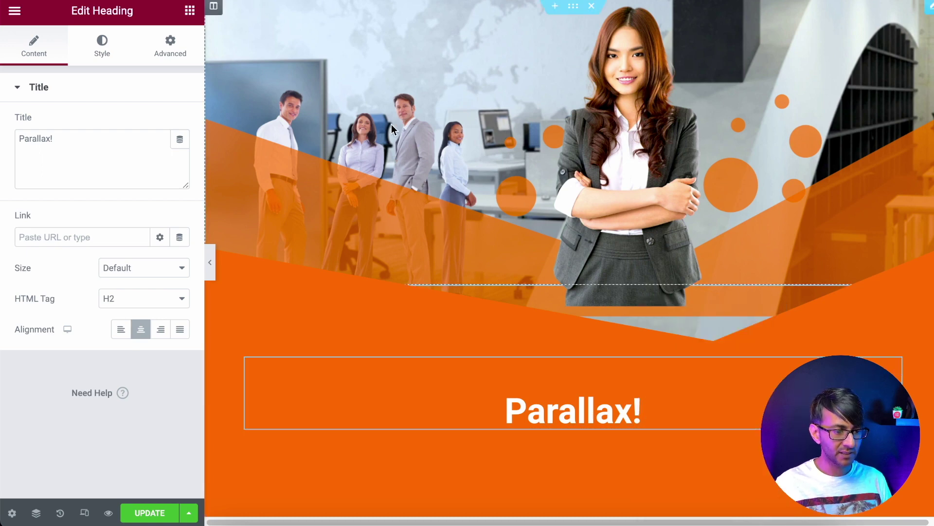
pyautogui.rightClick(400, 69)
pyautogui.click(443, 149)
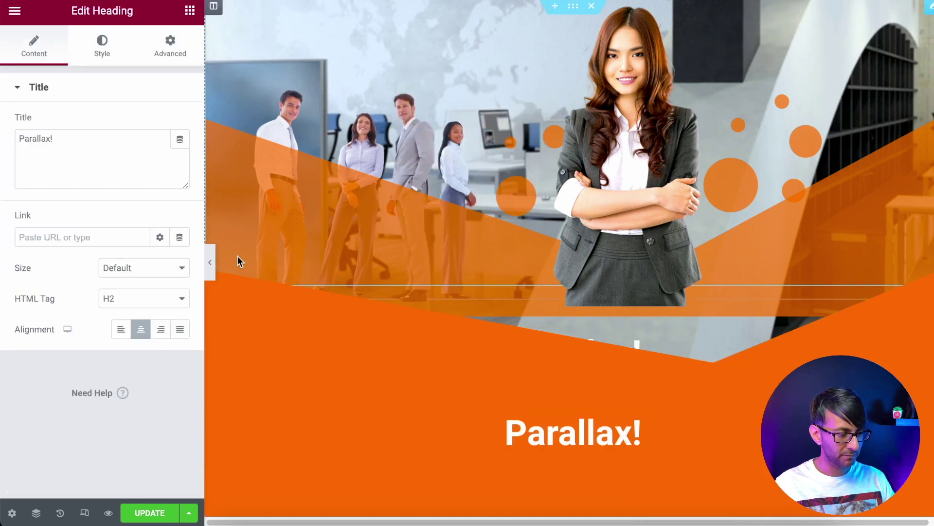
pyautogui.click(36, 514)
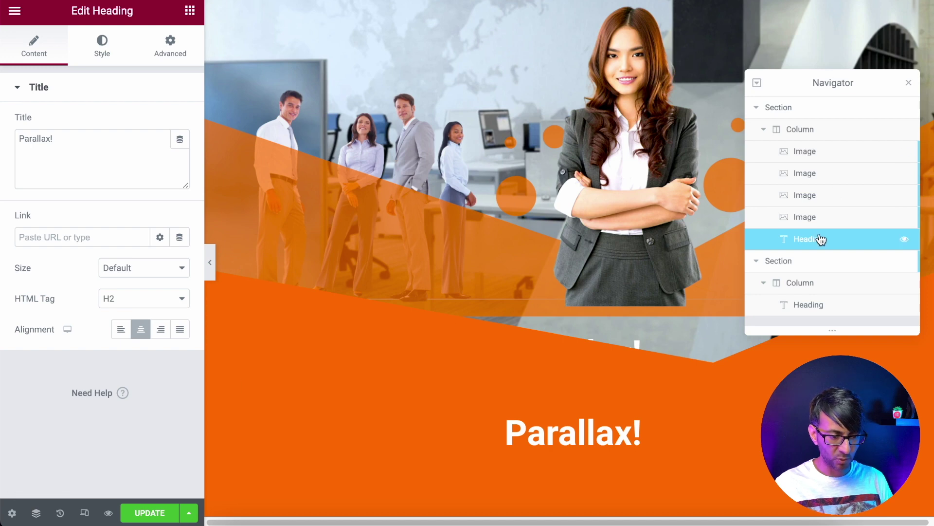
pyautogui.moveTo(823, 238); pyautogui.dragTo(829, 217)
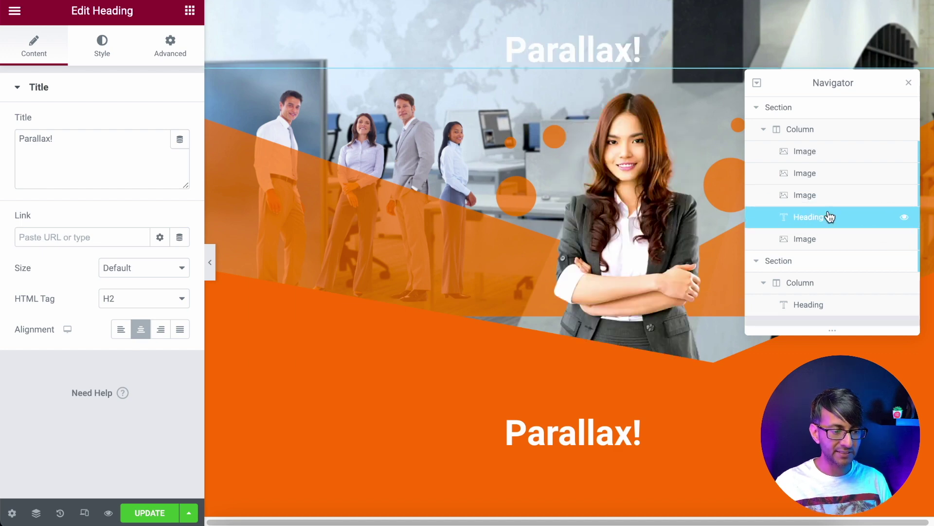
# Set the position of the photo section's heading to Absolute, leaving its width at Default
pyautogui.click(168, 62)
pyautogui.scroll(-10, 121, 402)
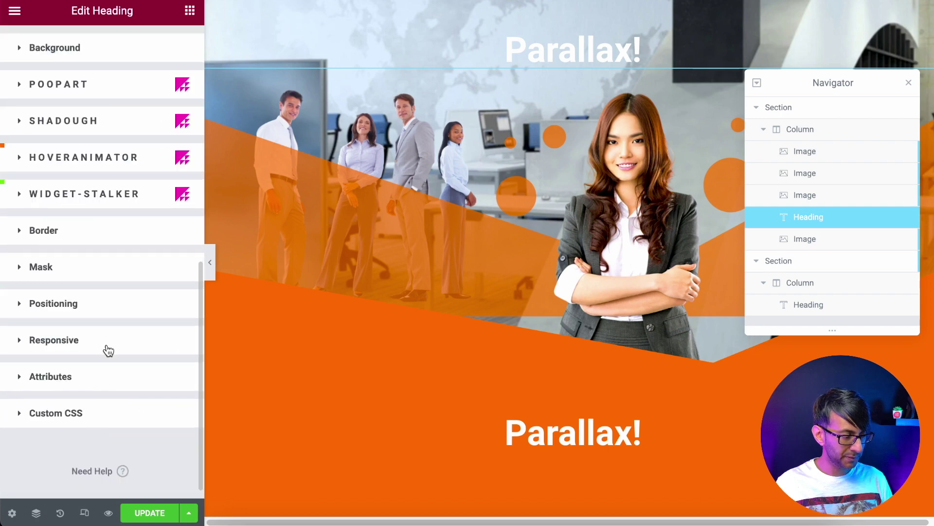
pyautogui.click(101, 310)
pyautogui.scroll(-2, 73, 397)
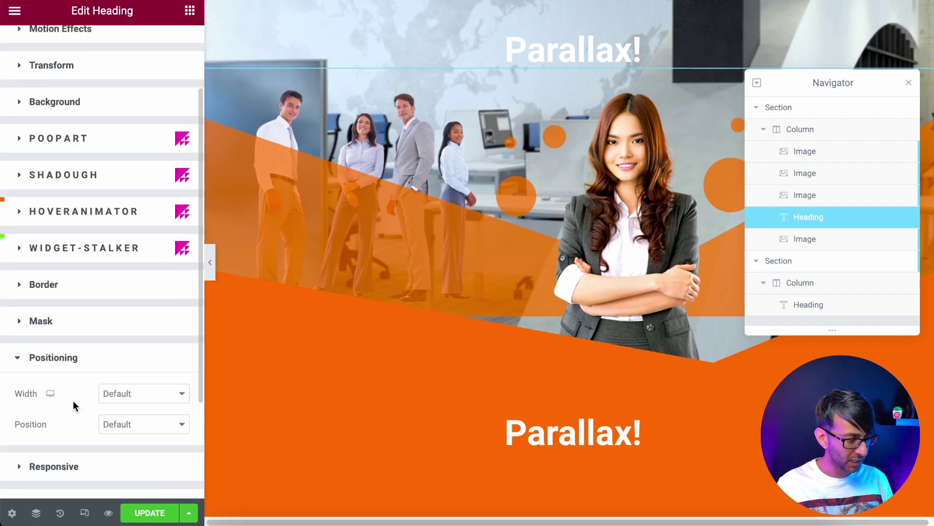
pyautogui.click(142, 394)
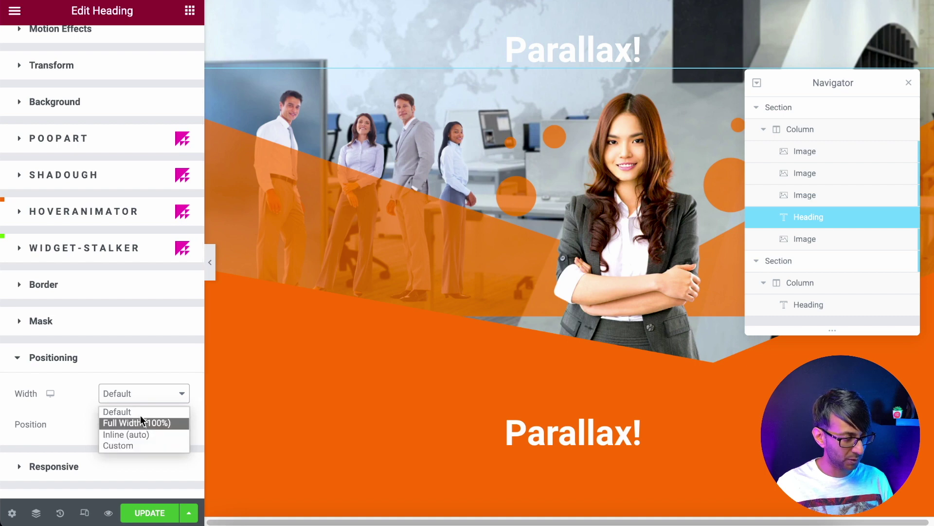
pyautogui.click(78, 410)
pyautogui.click(127, 430)
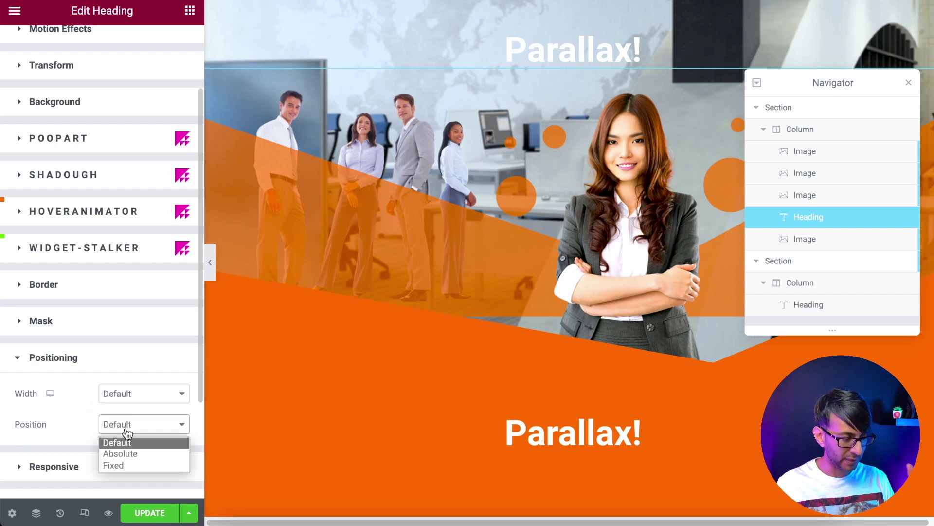
pyautogui.click(124, 460)
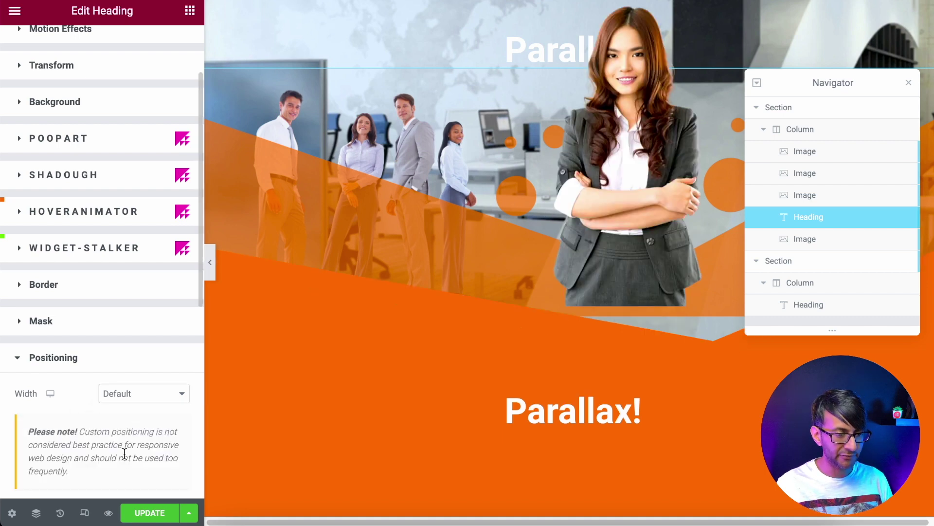
# Enlarge the photo section's heading to roughly three times its size and align it left
pyautogui.click(102, 47)
pyautogui.click(180, 153)
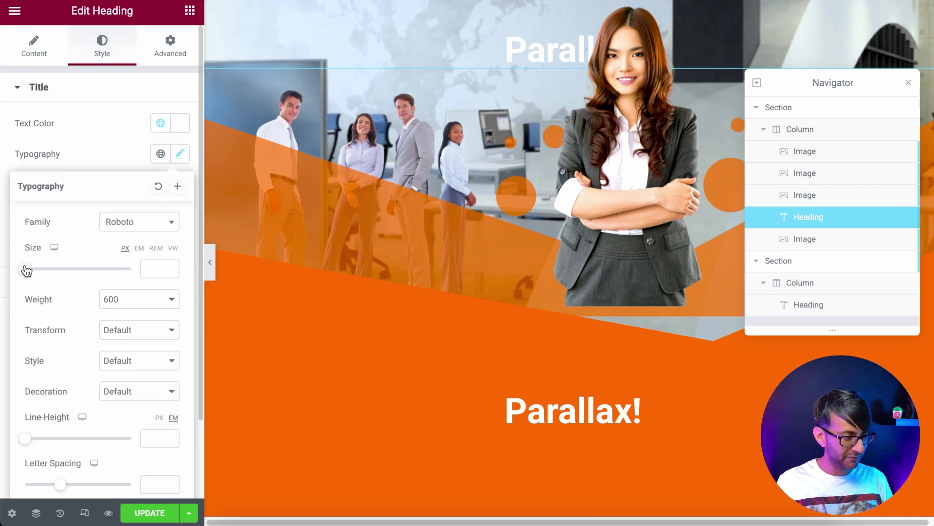
pyautogui.moveTo(27, 271); pyautogui.dragTo(98, 273)
pyautogui.click(34, 47)
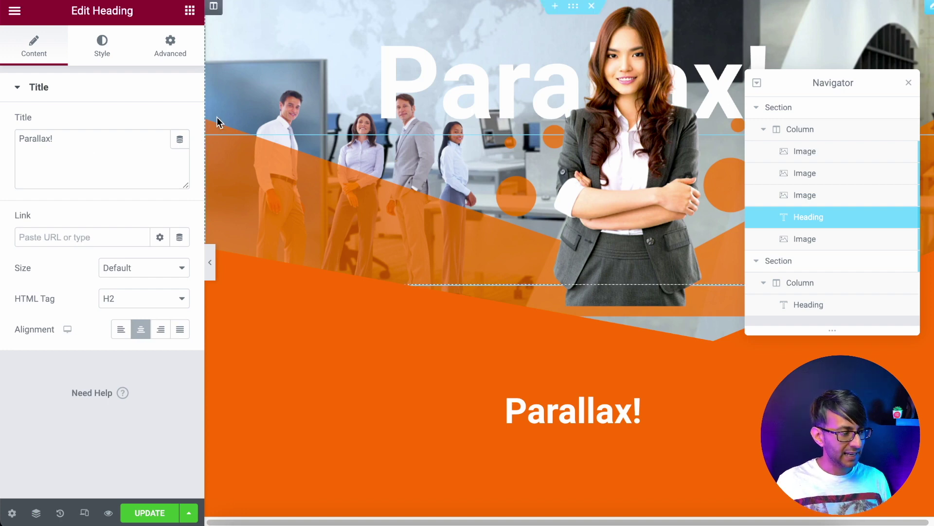
pyautogui.click(123, 329)
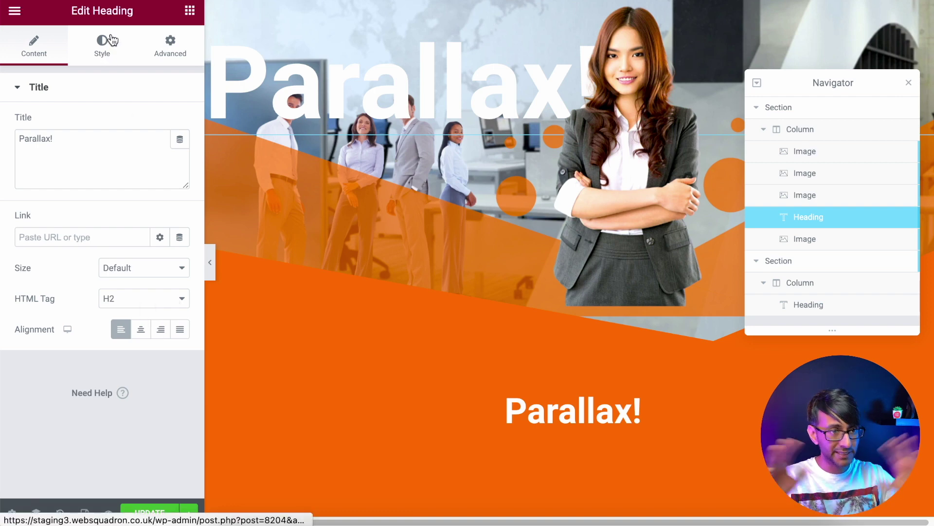
# Set the left margin of the photo section's heading to 50 px
pyautogui.click(171, 57)
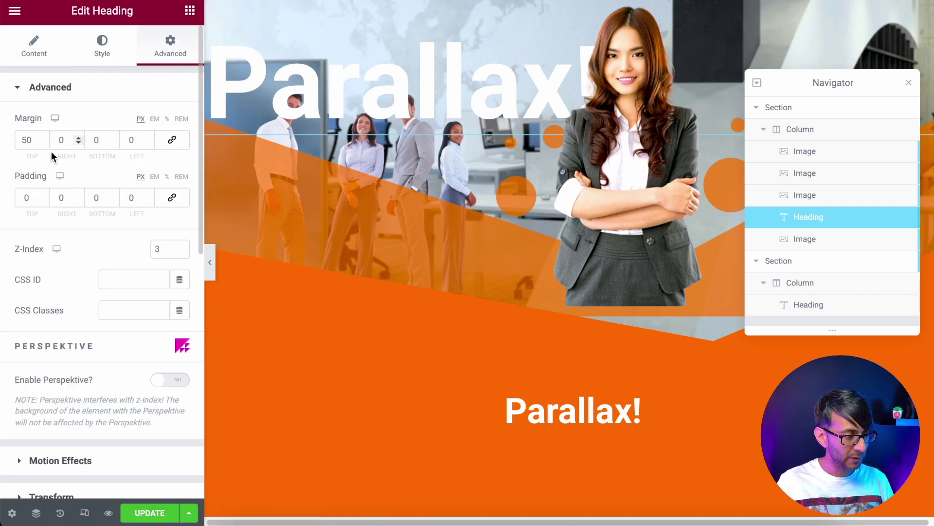
pyautogui.doubleClick(141, 142)
pyautogui.write('50')
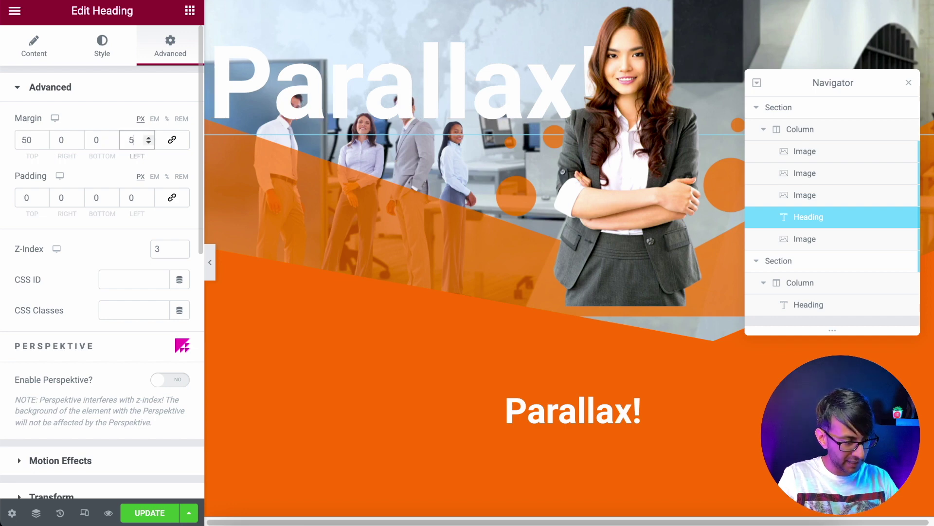
# Make the photo section's heading semi-transparent white with the text color #FFFFFFB3
pyautogui.click(102, 46)
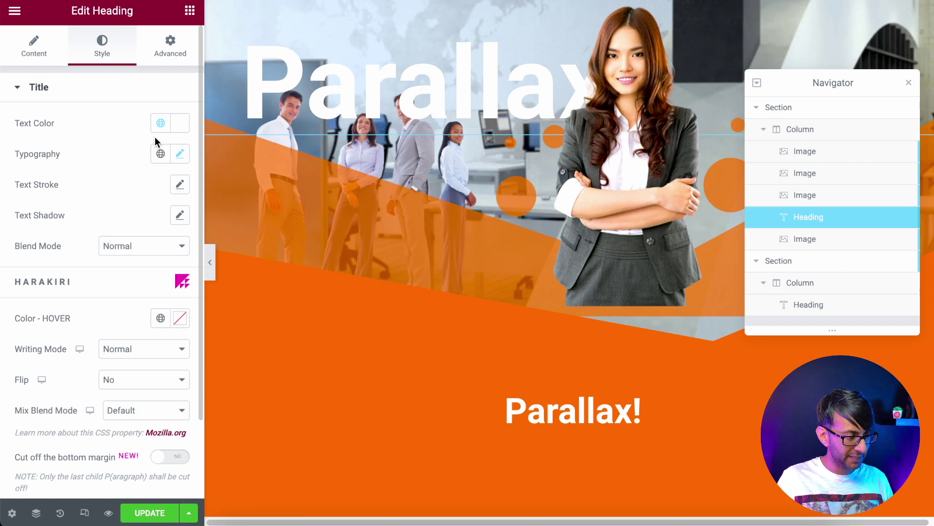
pyautogui.click(180, 123)
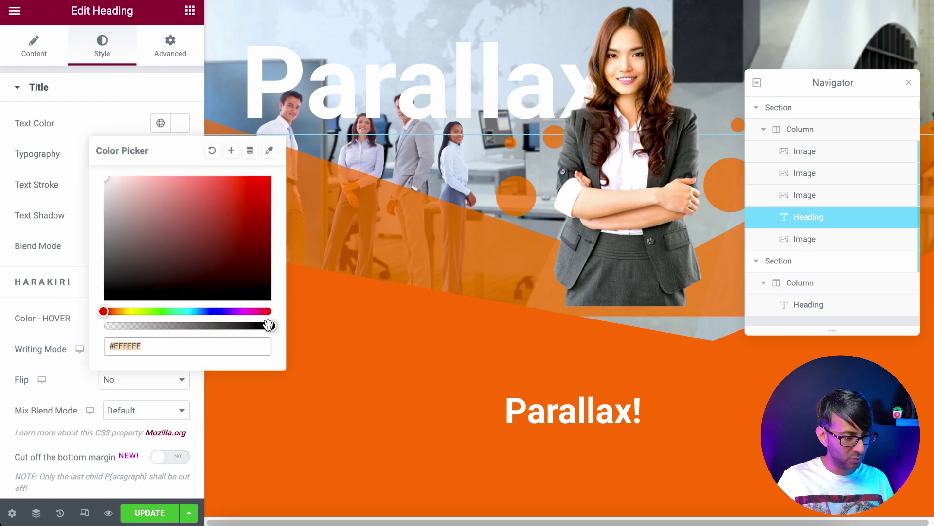
pyautogui.moveTo(271, 325); pyautogui.dragTo(221, 326)
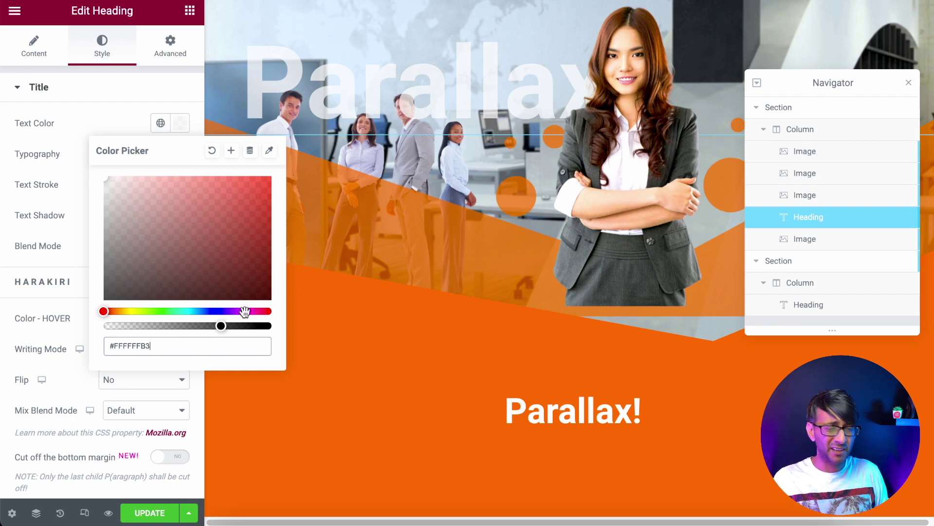
pyautogui.click(171, 98)
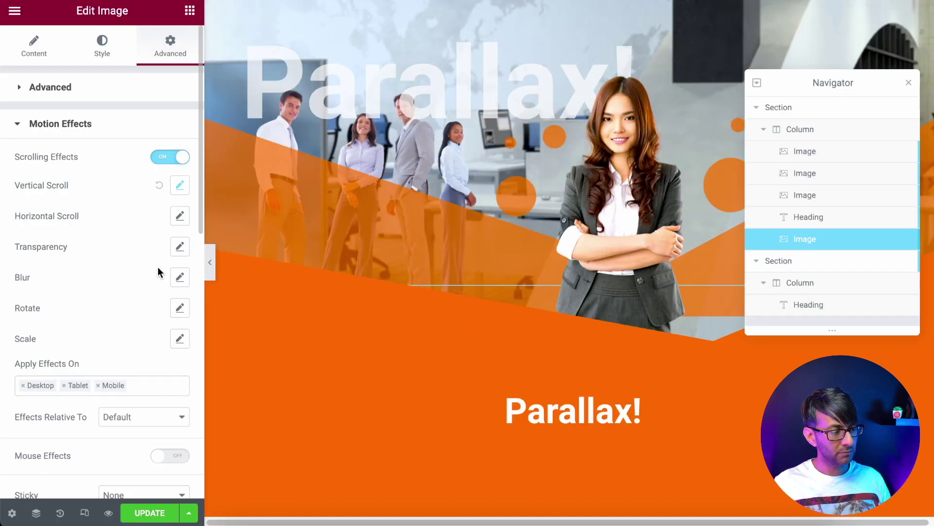
# Open the vertical scroll settings of the woman image and update the page
pyautogui.click(184, 192)
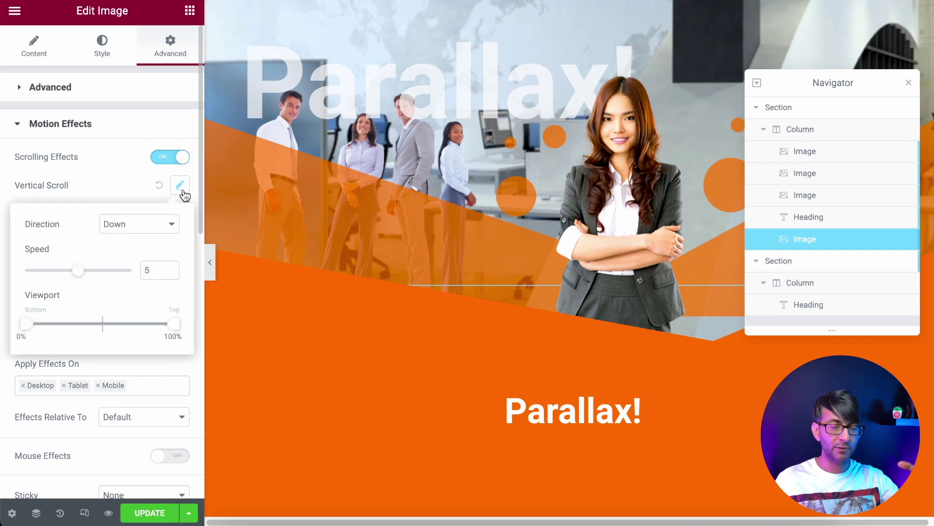
pyautogui.click(152, 519)
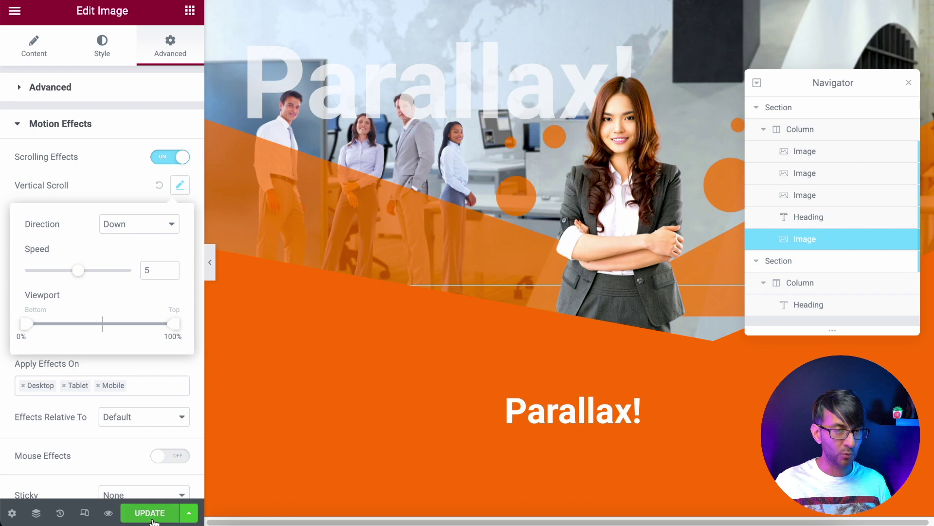